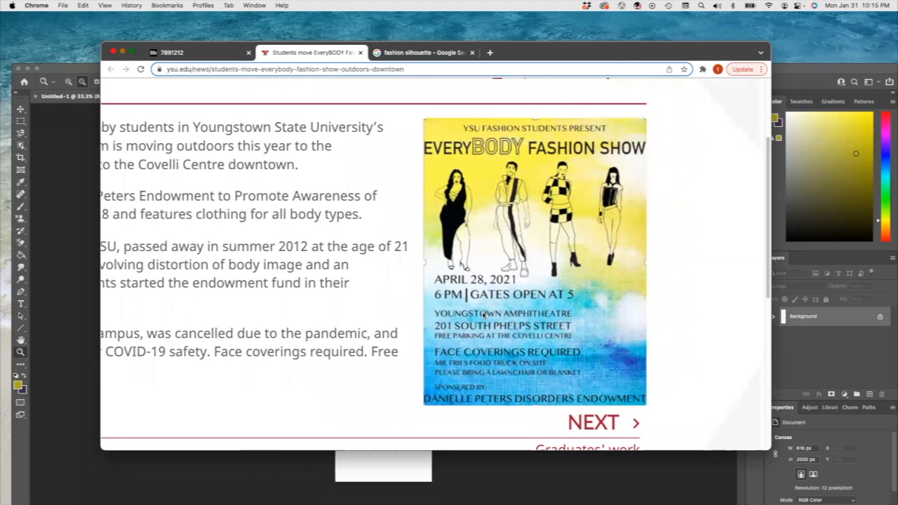
Step: View the Fashion meets Poetry flyer PDF and zoom it out to see the whole page
click(412, 91)
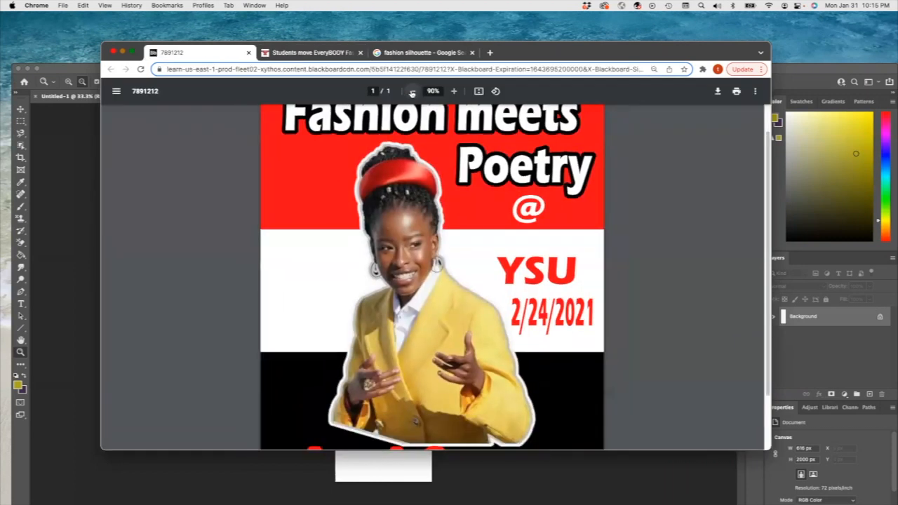
click(412, 91)
click(413, 91)
click(413, 91)
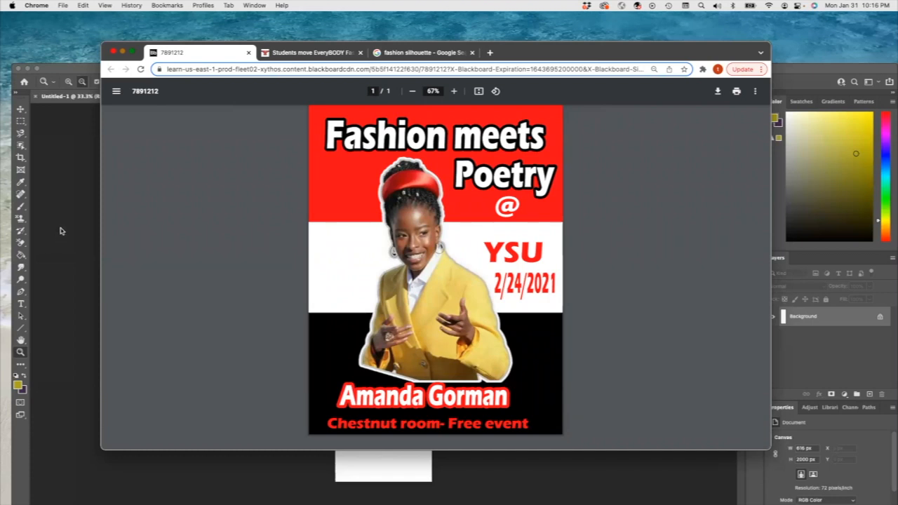
Step: Copy the colourful fashion silhouette image from the Google Images results
click(61, 162)
click(395, 55)
click(408, 56)
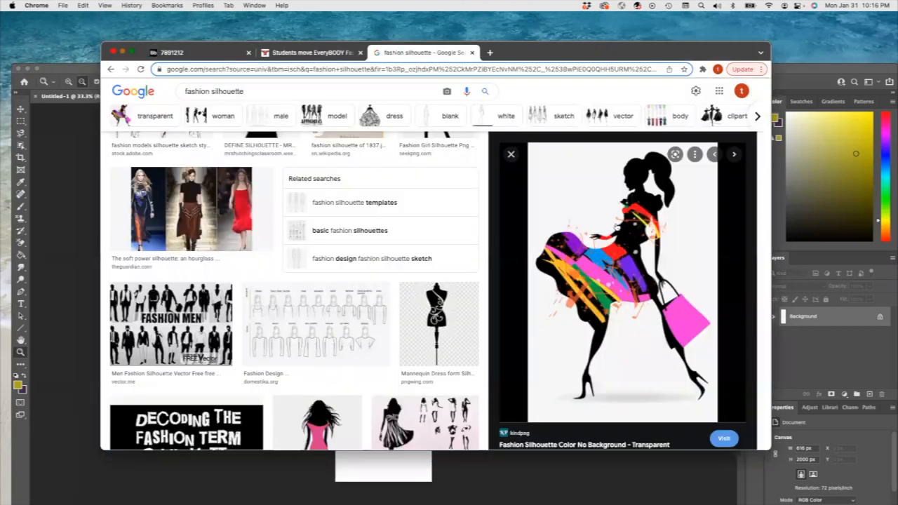
right_click(608, 259)
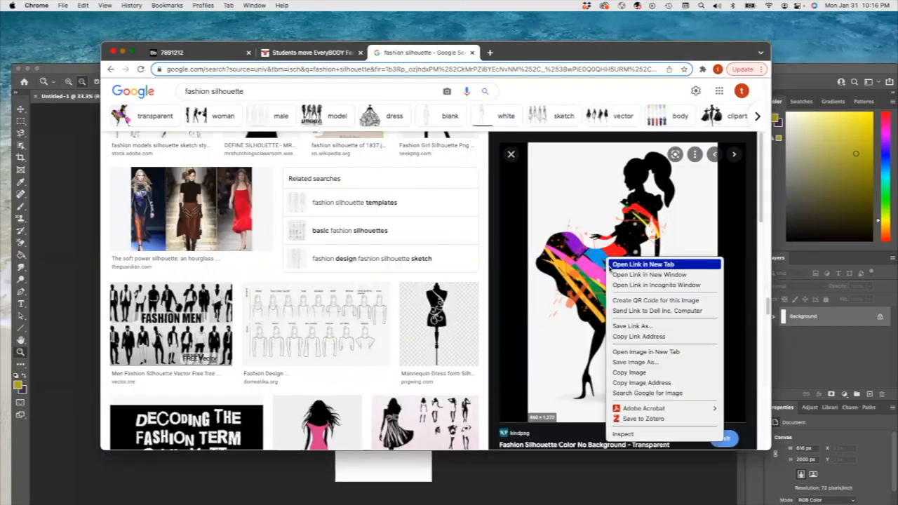
click(629, 373)
Step: Switch to Photoshop and create a new clipboard-sized document containing the silhouette, fitted to the screen
click(40, 103)
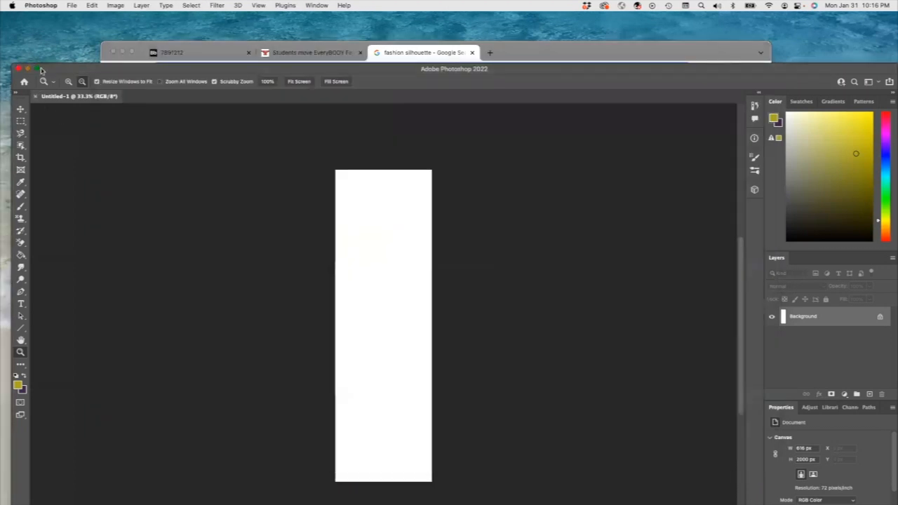
double_click(49, 70)
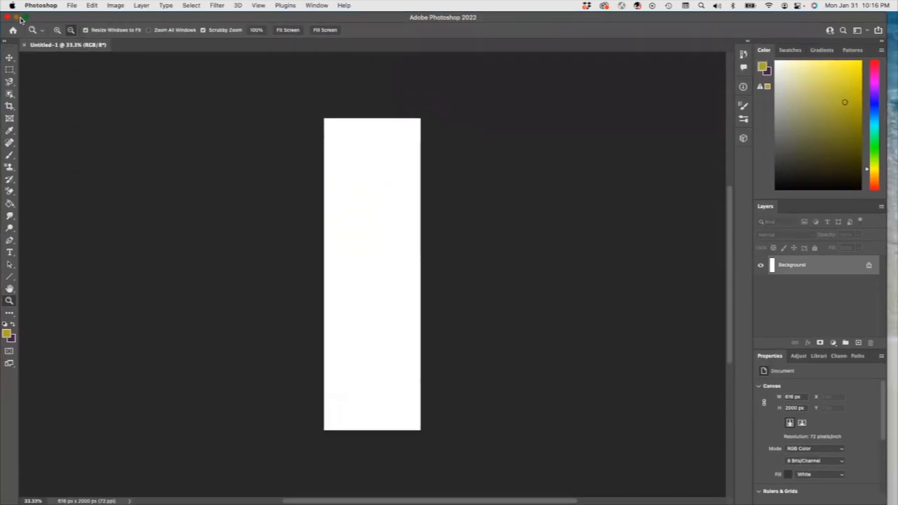
click(72, 5)
click(80, 18)
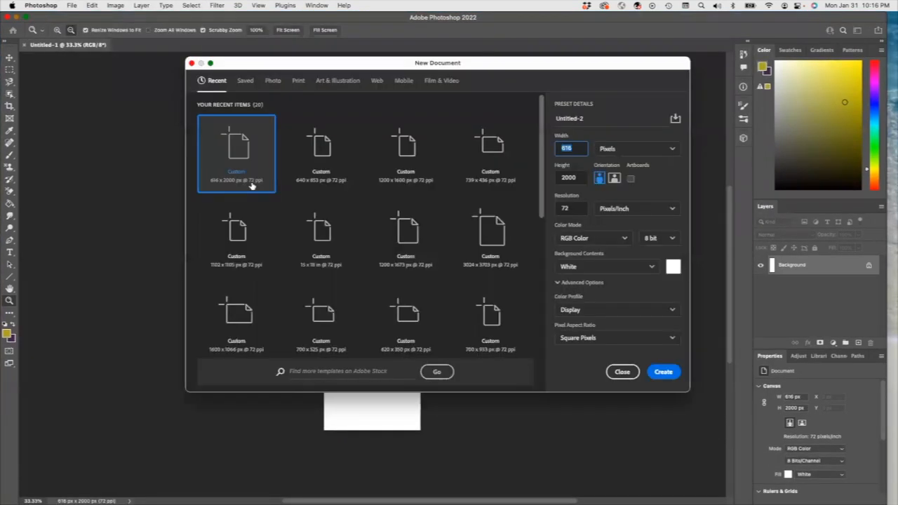
click(663, 371)
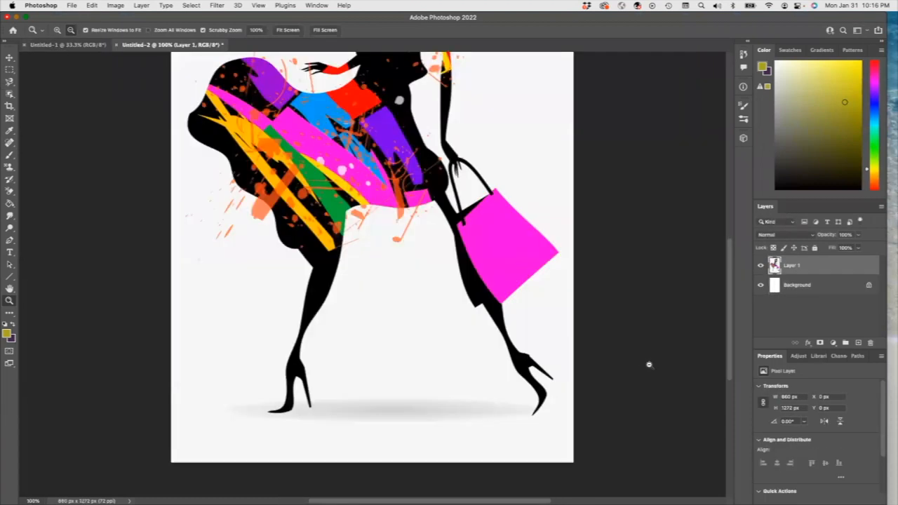
key(ctrl+0)
Step: Create a second clipboard-sized document and paste the silhouette image into it
click(72, 6)
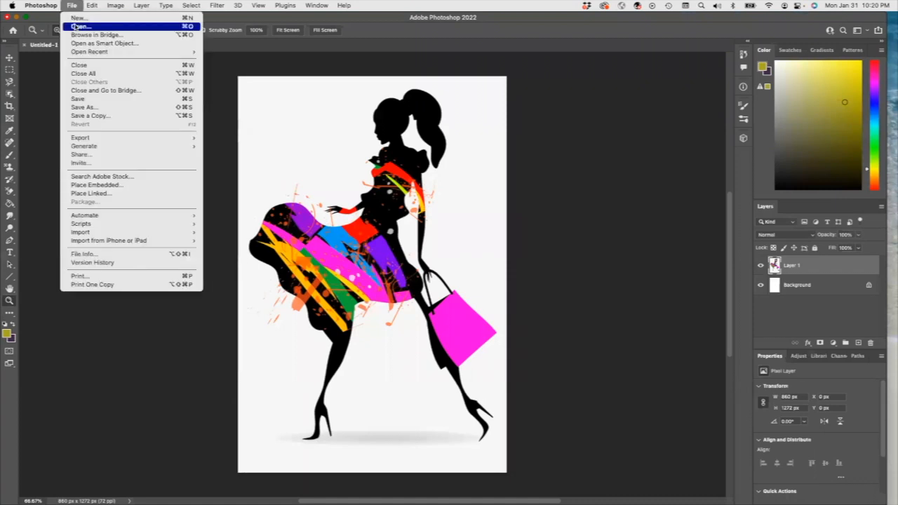
click(78, 25)
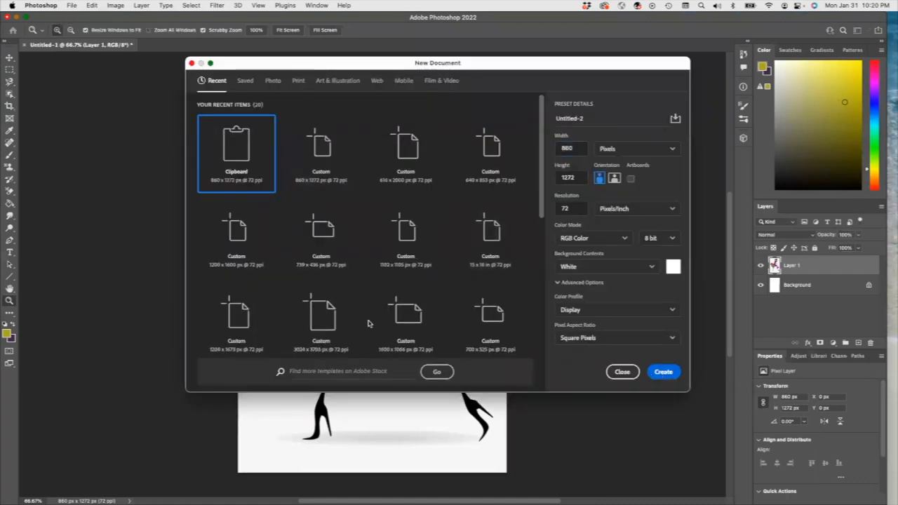
key(Return)
key(super+v)
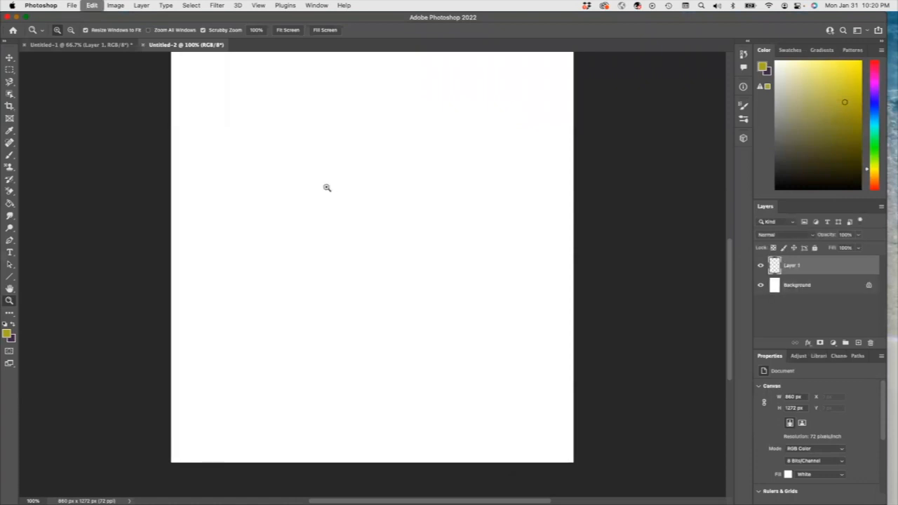
Step: Resize the second document's image to a width of 8.5 inches
click(124, 45)
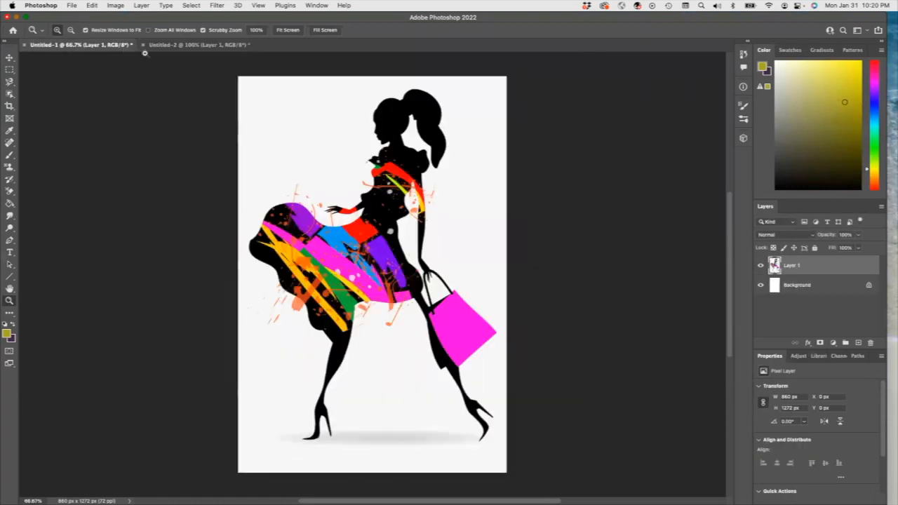
click(198, 45)
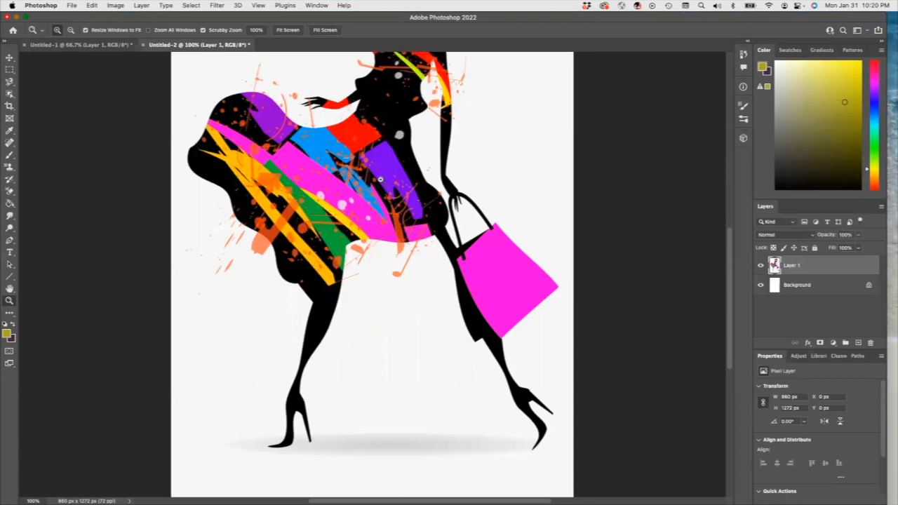
click(115, 5)
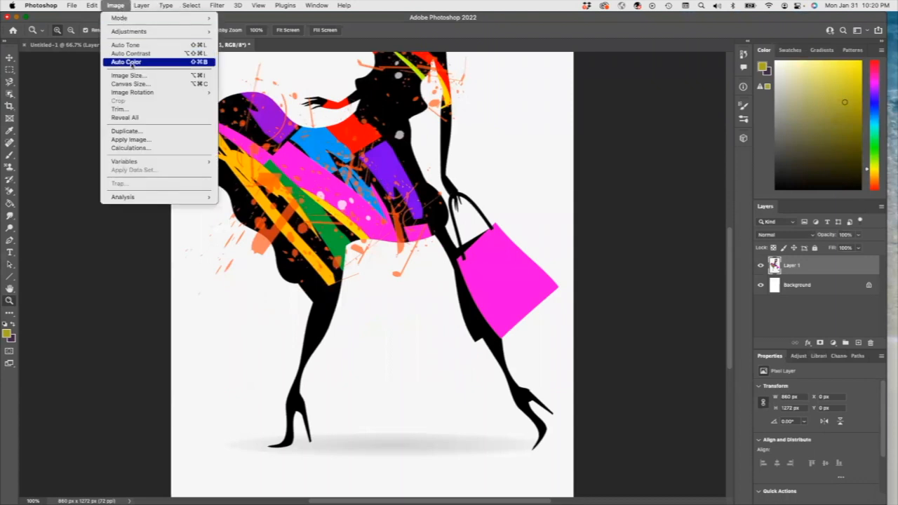
click(134, 76)
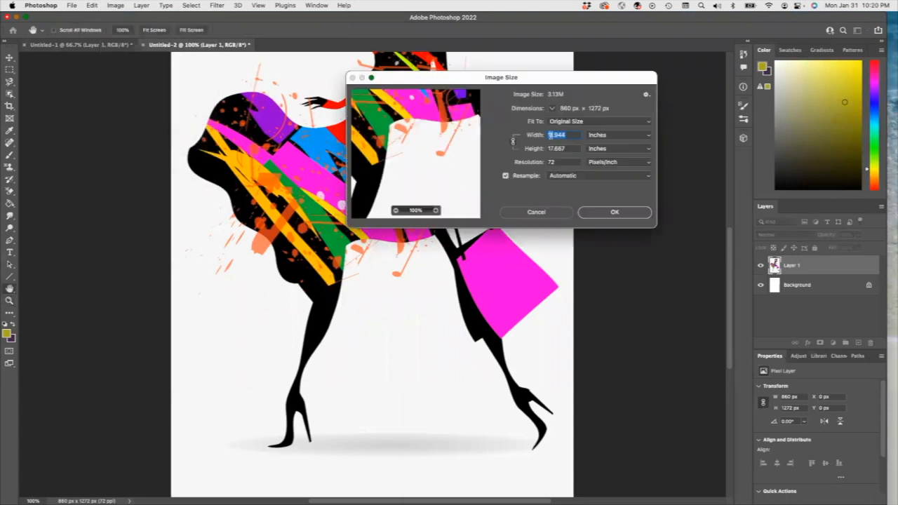
text(8.5)
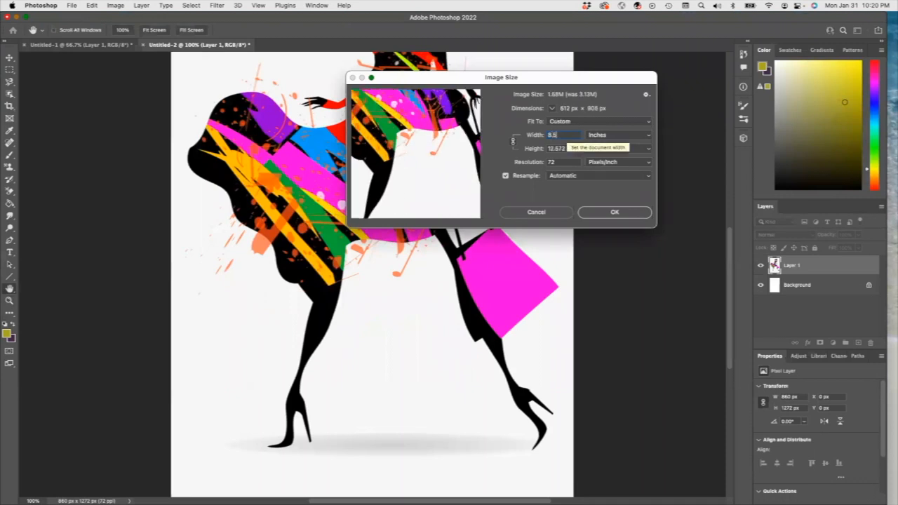
key(Return)
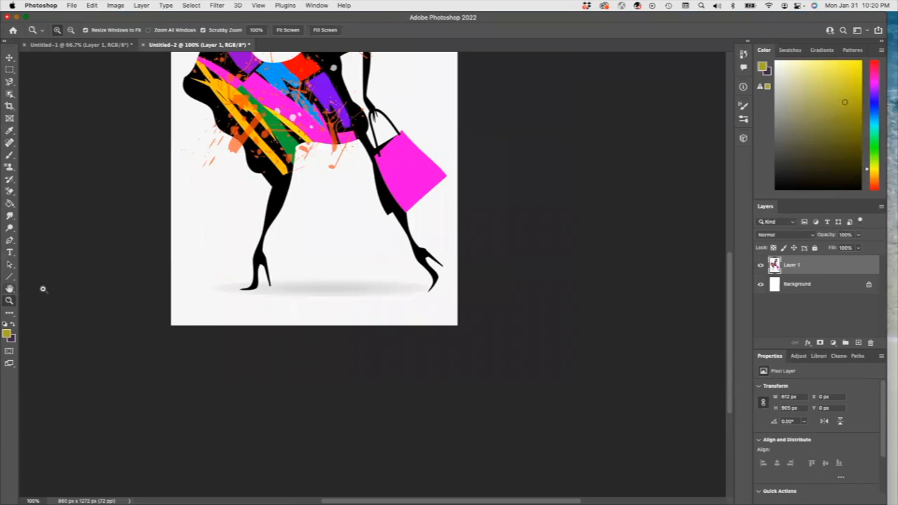
scroll(189, 277, down, 5)
scroll(198, 266, up, 6)
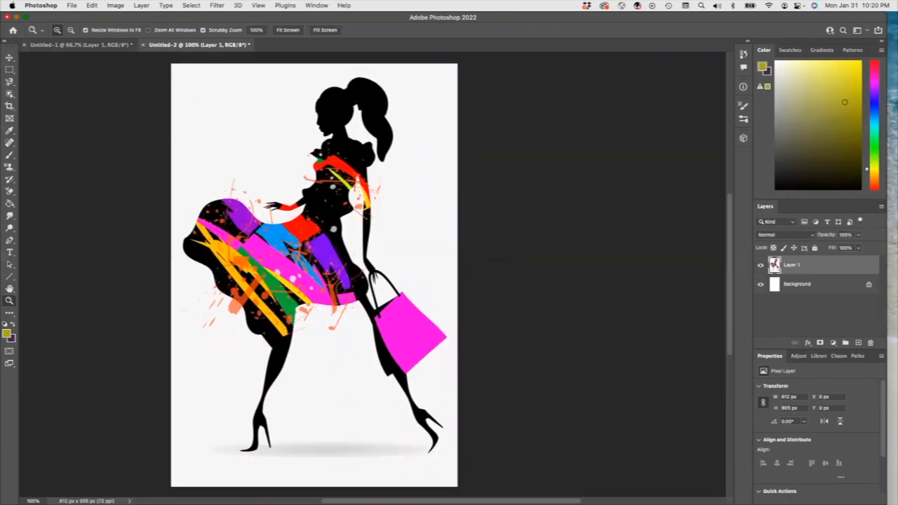
click(86, 45)
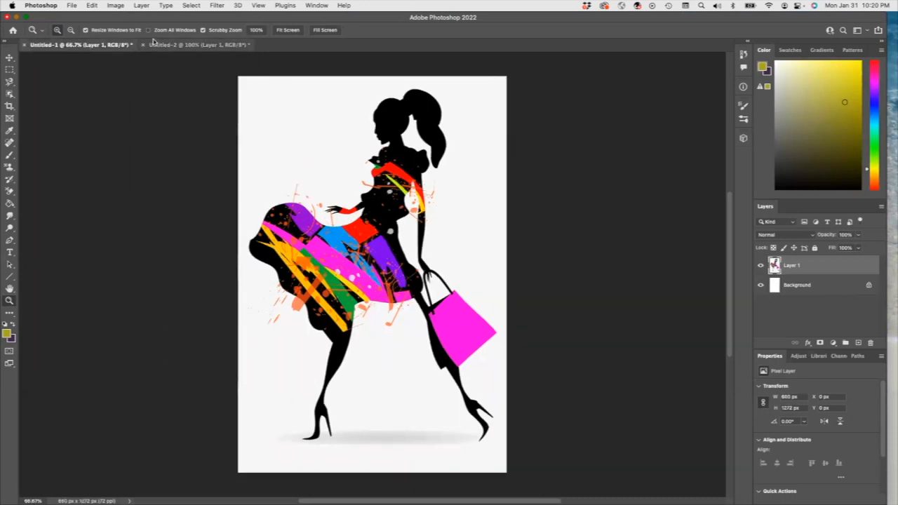
click(115, 5)
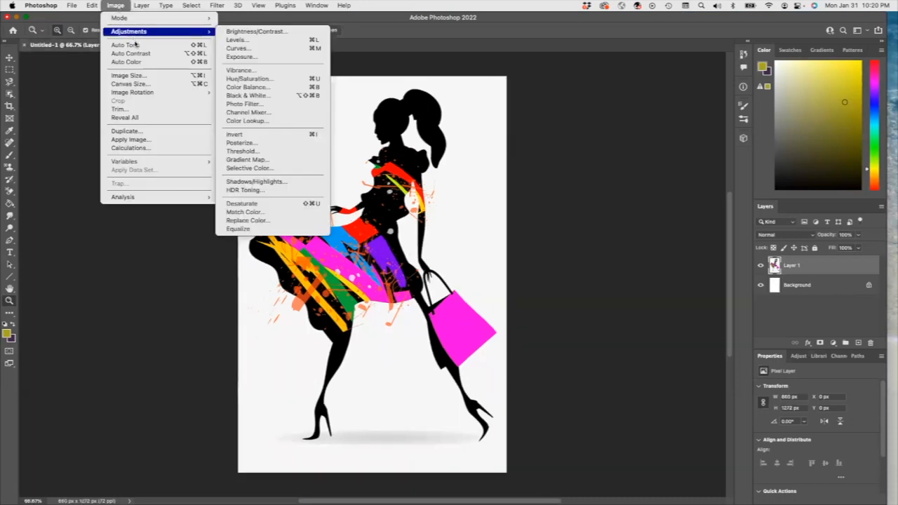
click(136, 76)
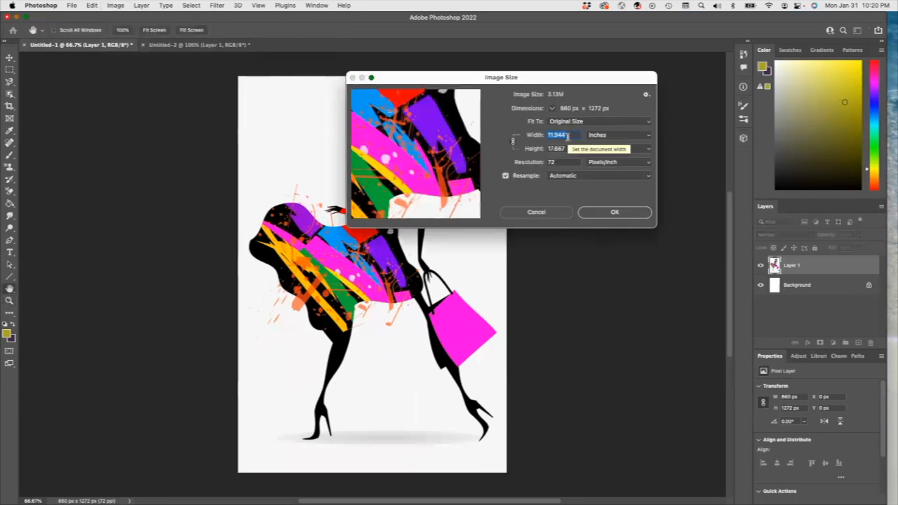
click(539, 214)
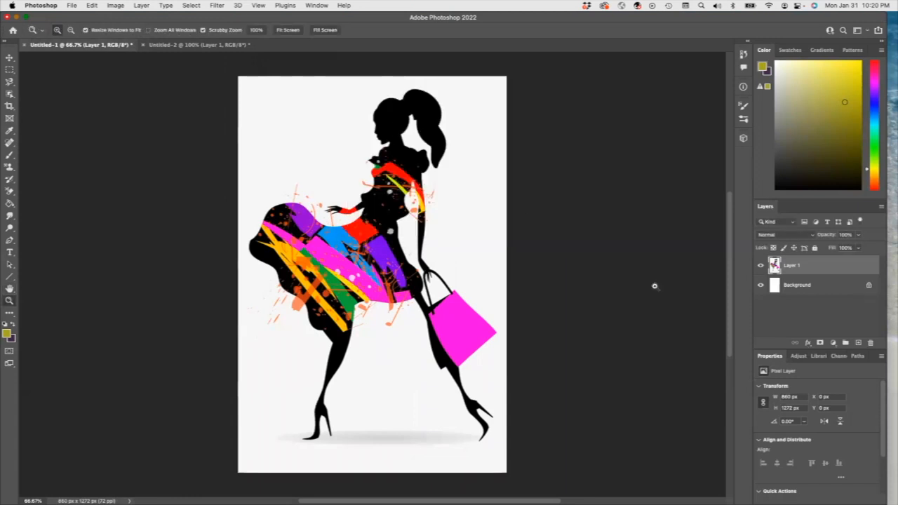
Step: Add a Gradient Overlay style to the first document's silhouette layer using a gradient from the Reds set
click(807, 343)
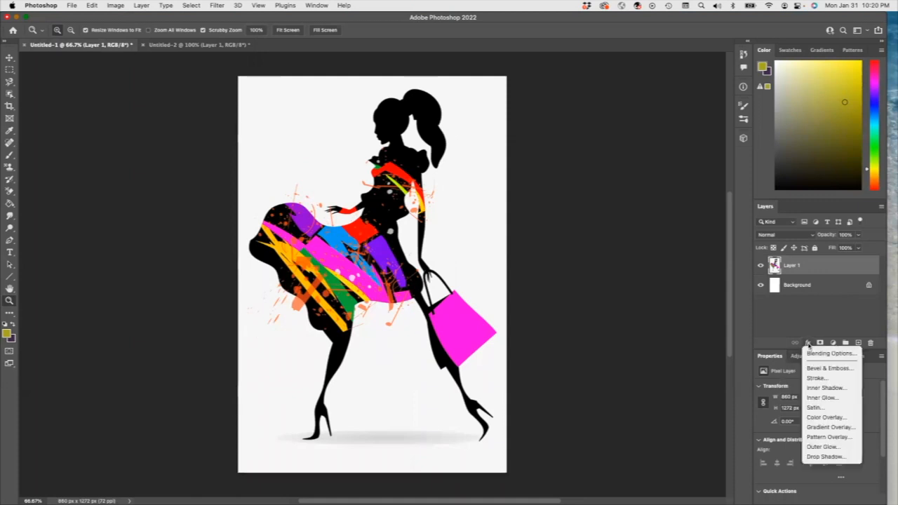
click(826, 428)
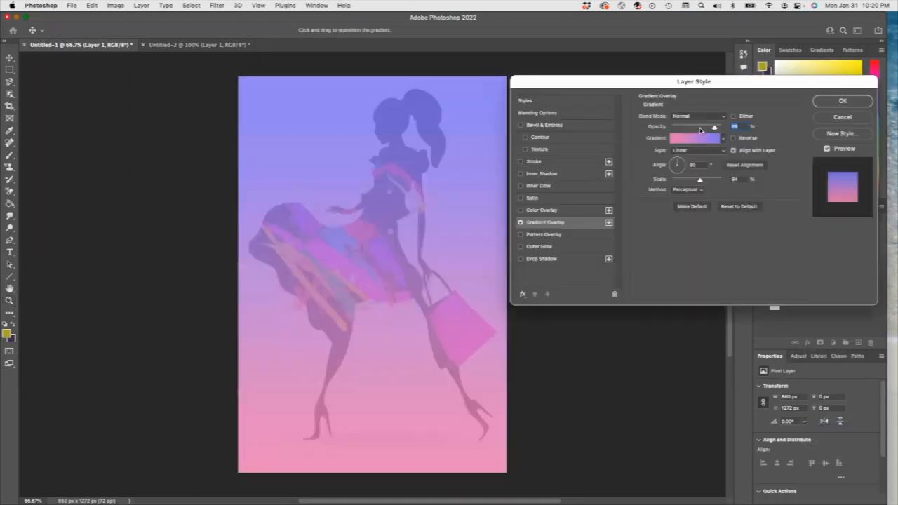
click(724, 138)
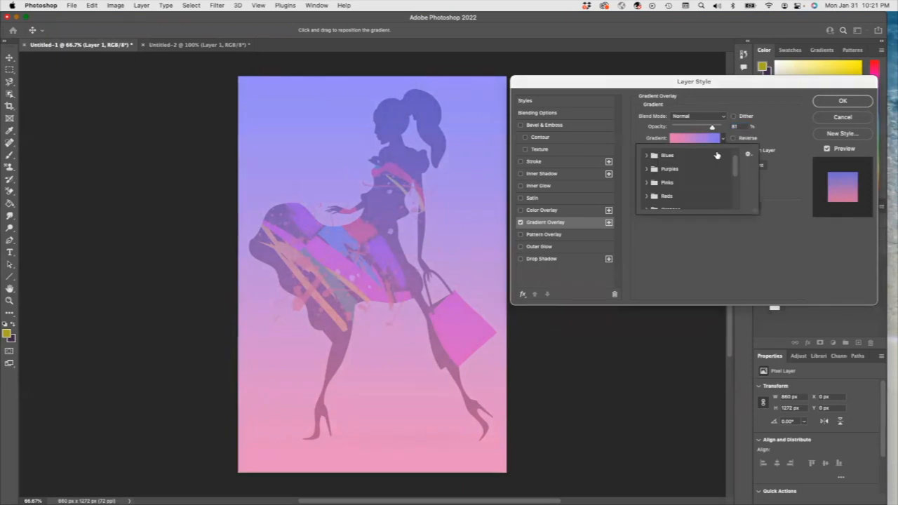
click(646, 195)
drag(734, 164, 739, 176)
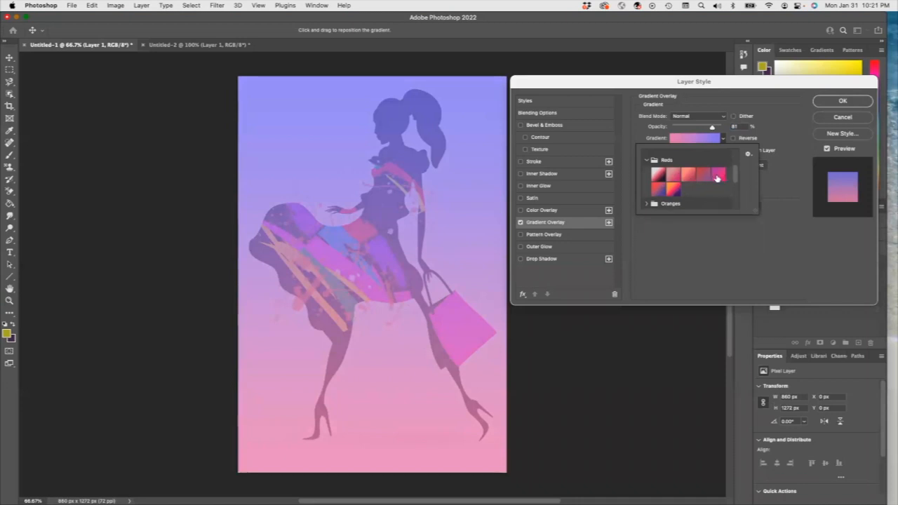
click(717, 176)
click(689, 175)
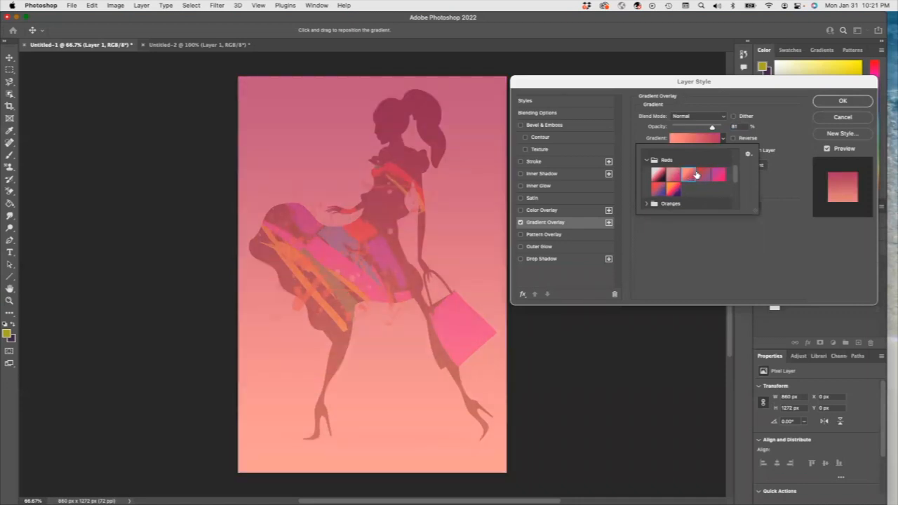
Step: Adjust the gradient overlay's opacity slightly and apply the layer style
click(713, 128)
drag(713, 128, 716, 131)
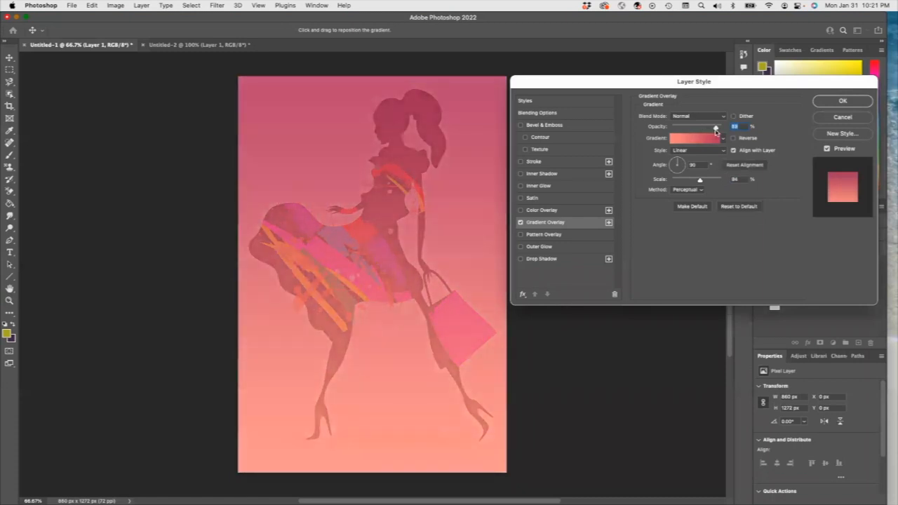
click(828, 102)
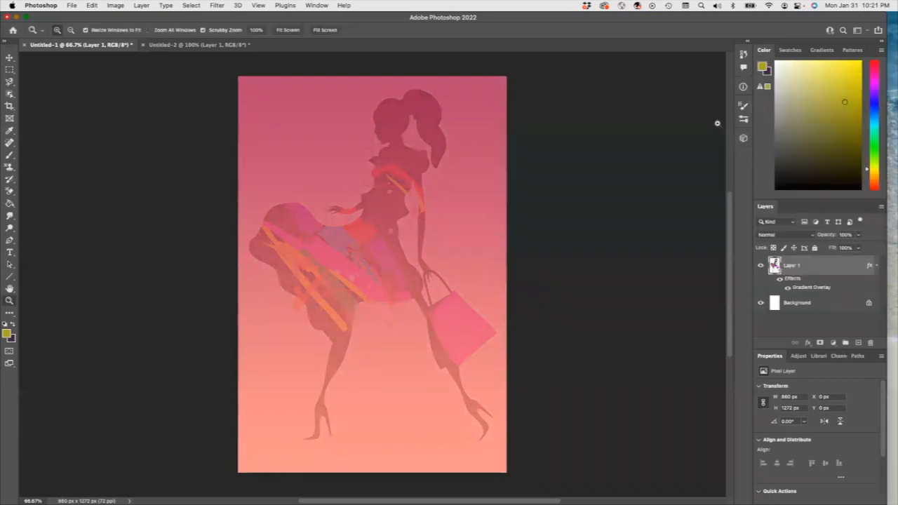
Step: Resize the second document's image to a width of 4 inches
scroll(327, 236, right, 3)
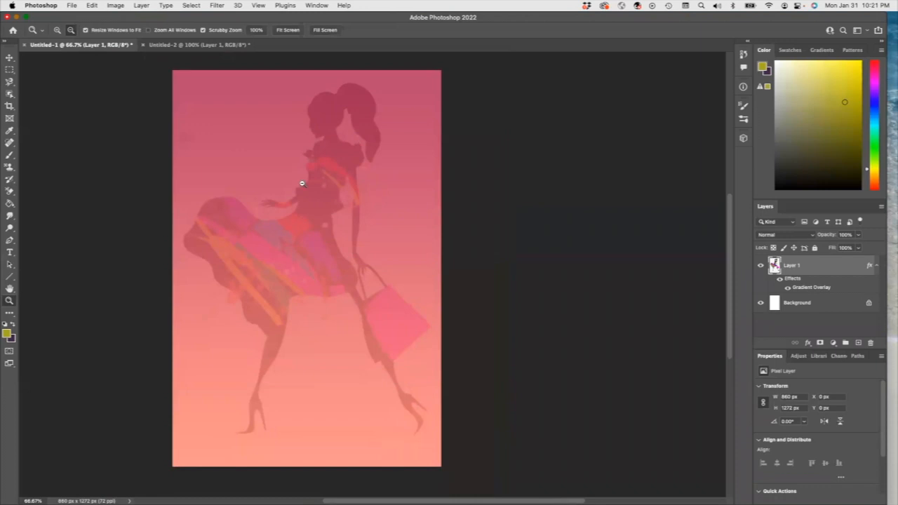
click(182, 46)
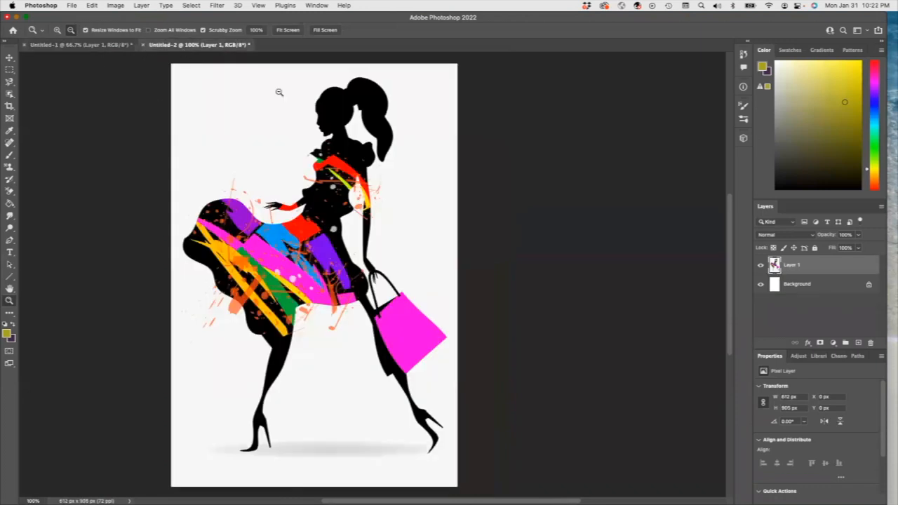
click(113, 6)
click(140, 74)
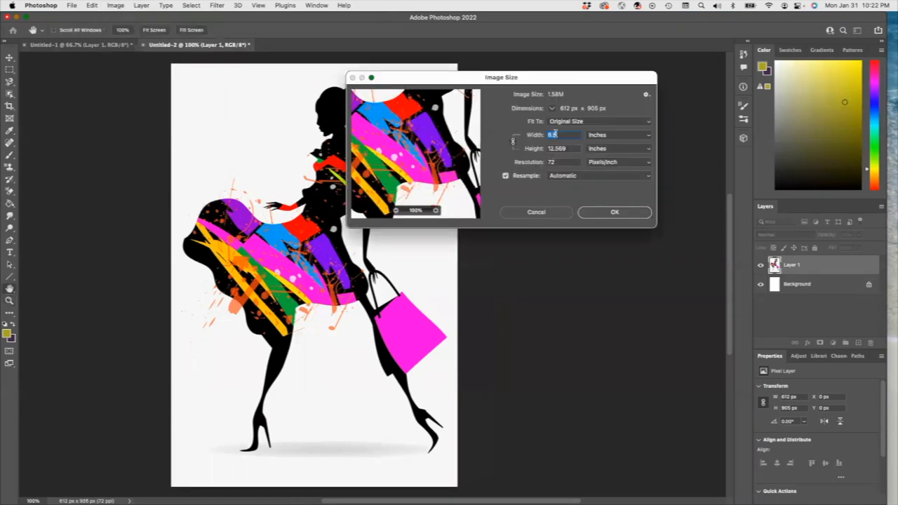
text(4)
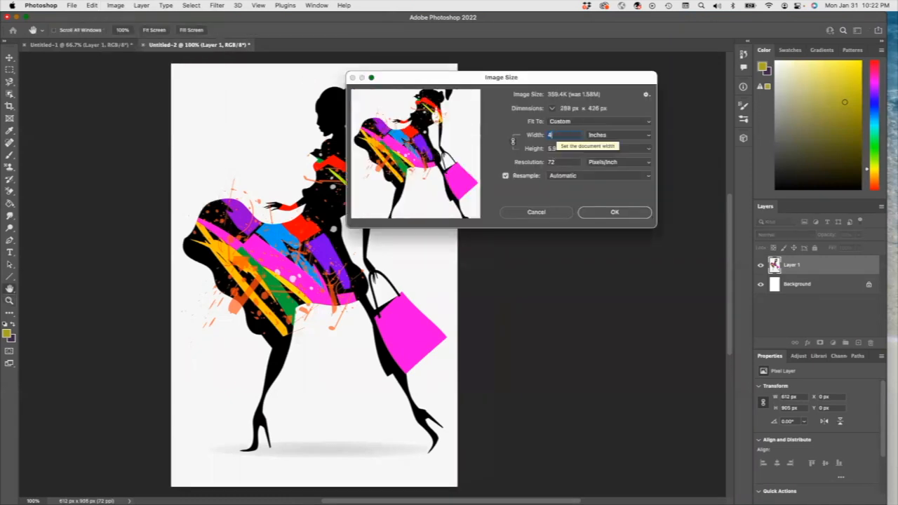
key(Return)
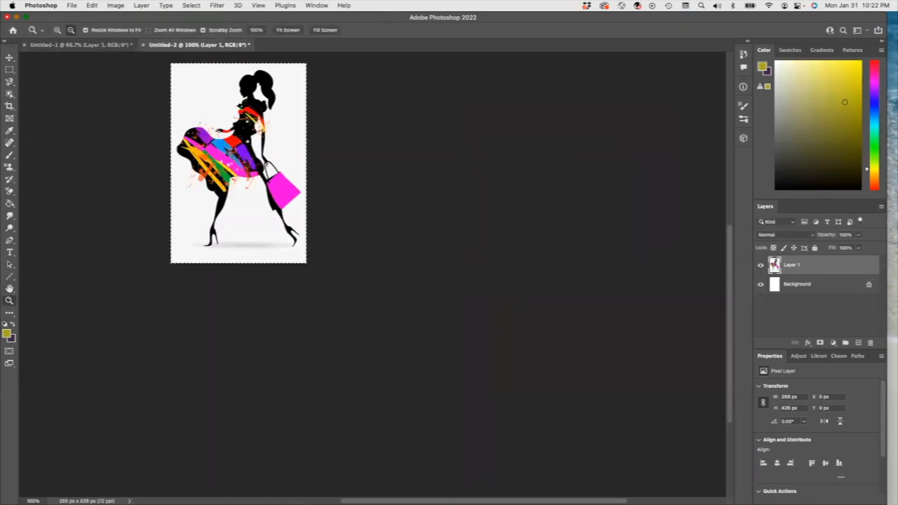
Step: Select the fashion silhouette in the second document with the Object Selection tool and copy it
click(10, 93)
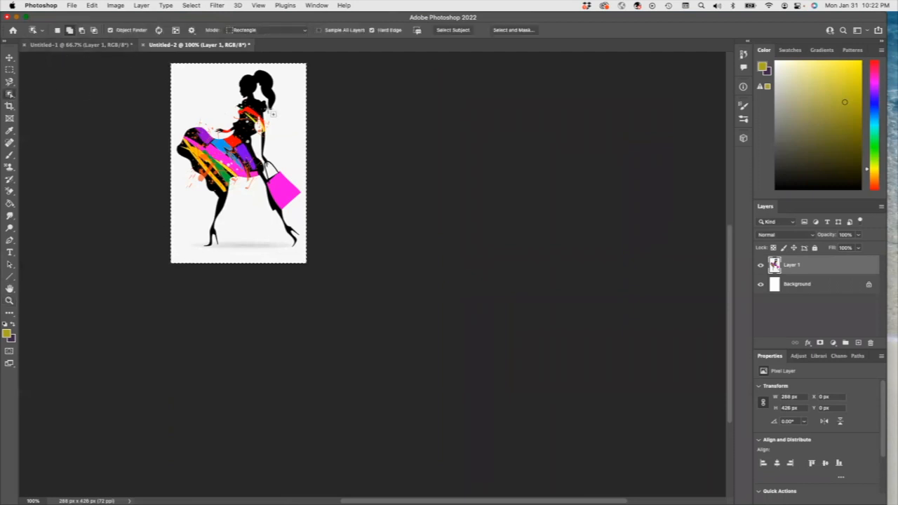
key(super+d)
drag(177, 67, 294, 245)
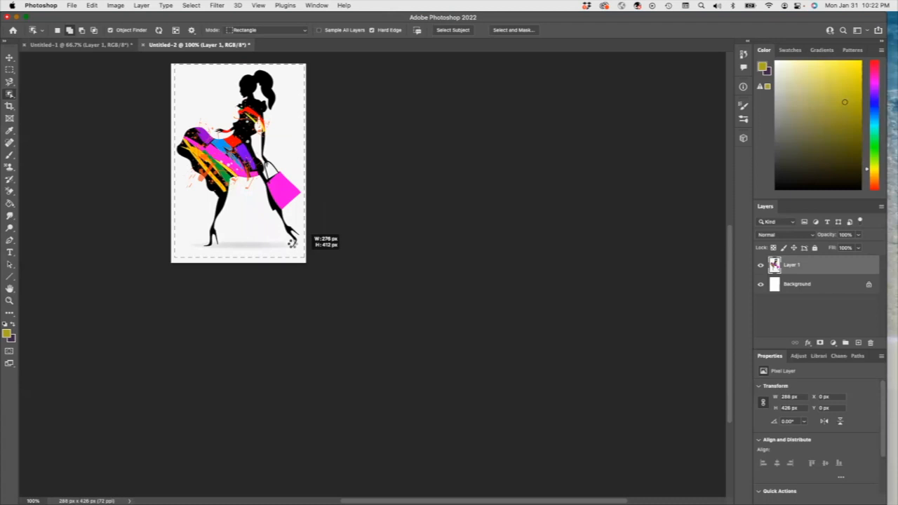
drag(292, 242, 295, 245)
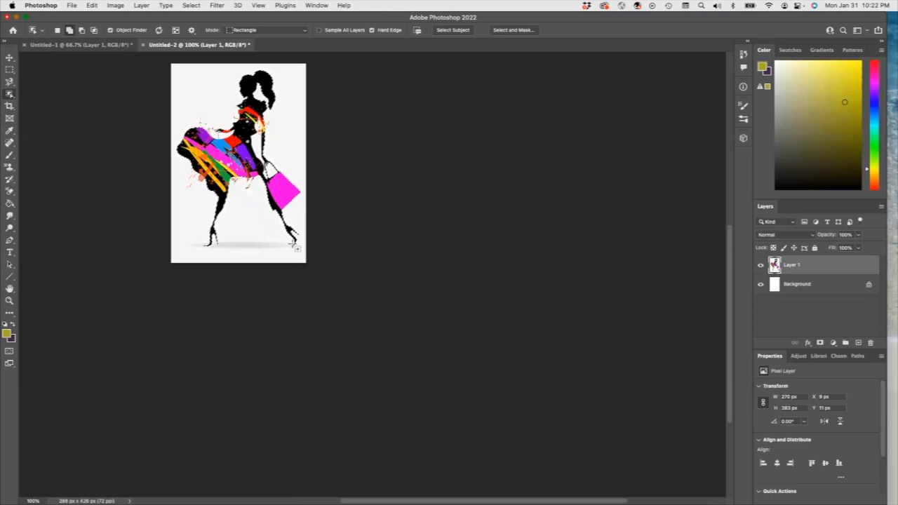
key(super+c)
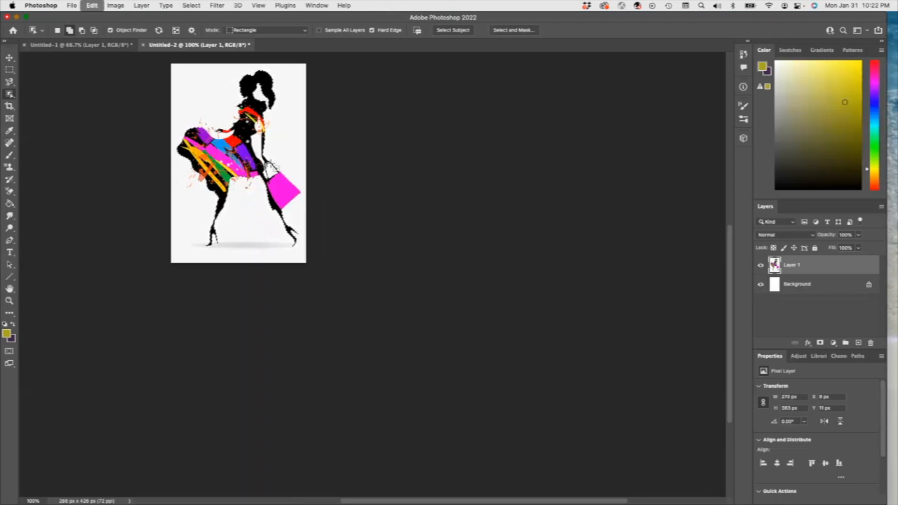
Step: Paste the silhouette into the flyer document, scale it to about 82% and place it left of center
click(112, 46)
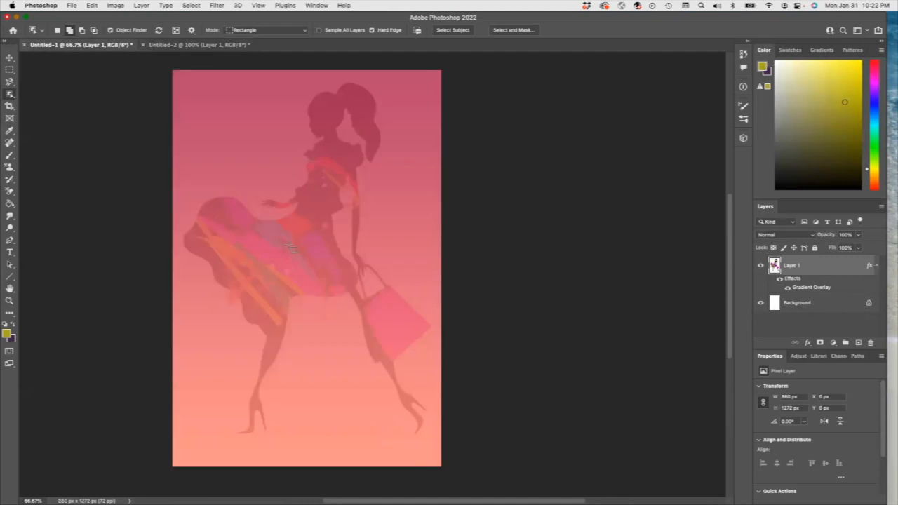
key(super+v)
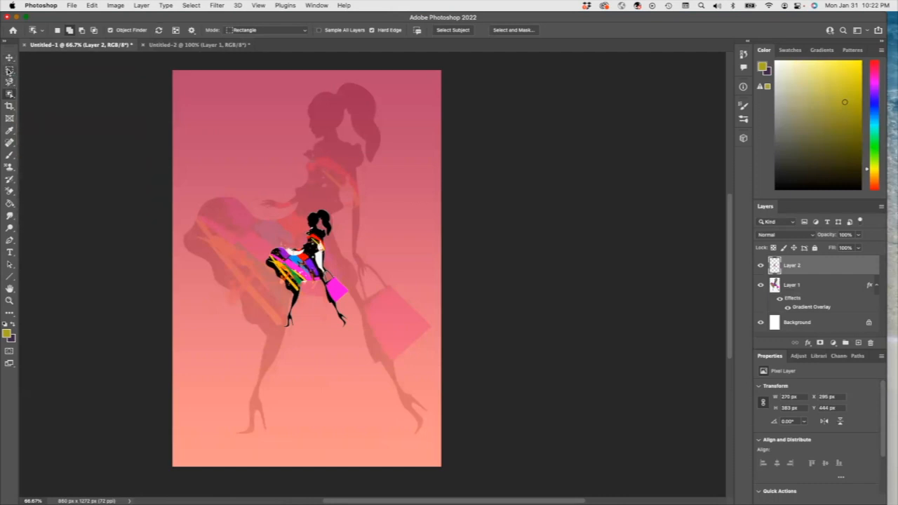
click(9, 59)
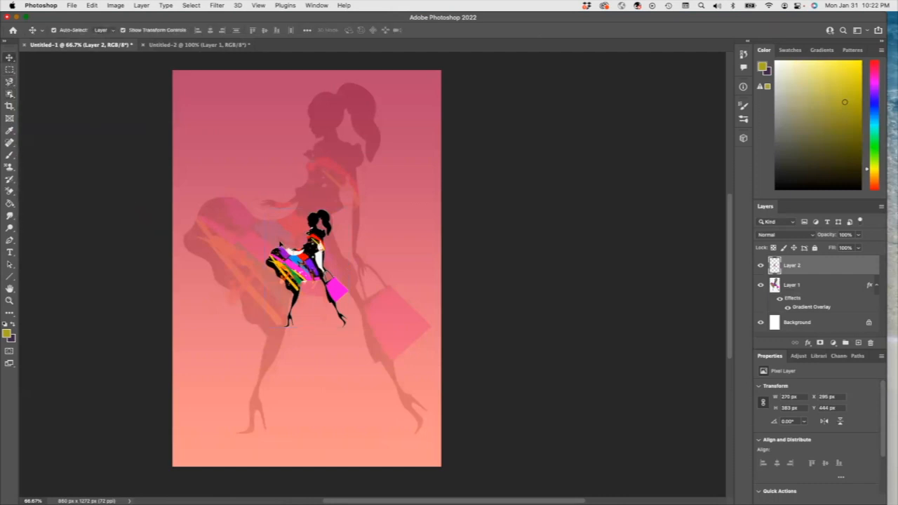
drag(266, 209, 280, 243)
drag(326, 291, 253, 266)
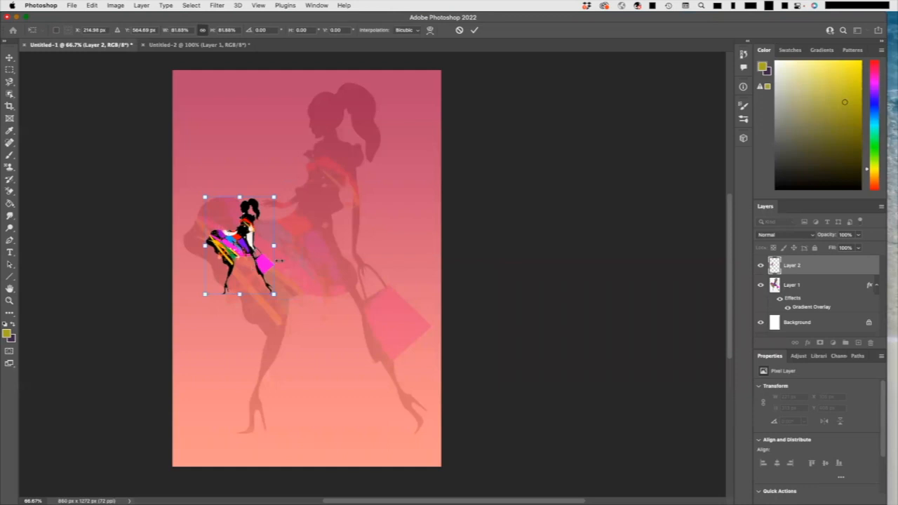
click(142, 5)
click(269, 217)
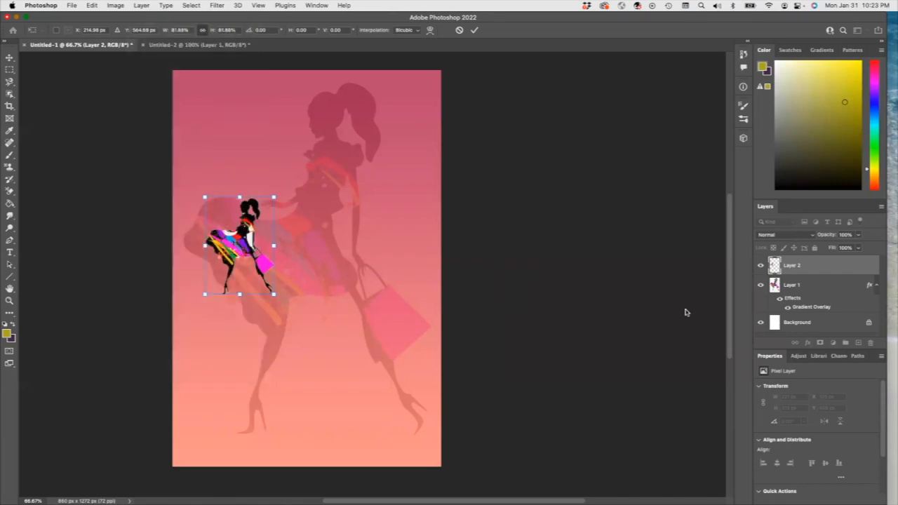
key(Return)
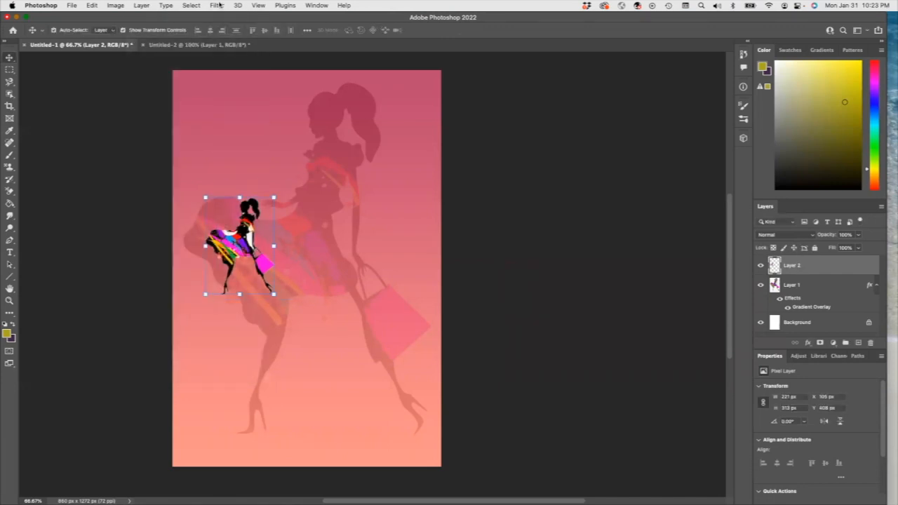
Step: Duplicate the small silhouette layer and move the copy to the right side of the flyer
click(141, 6)
click(158, 48)
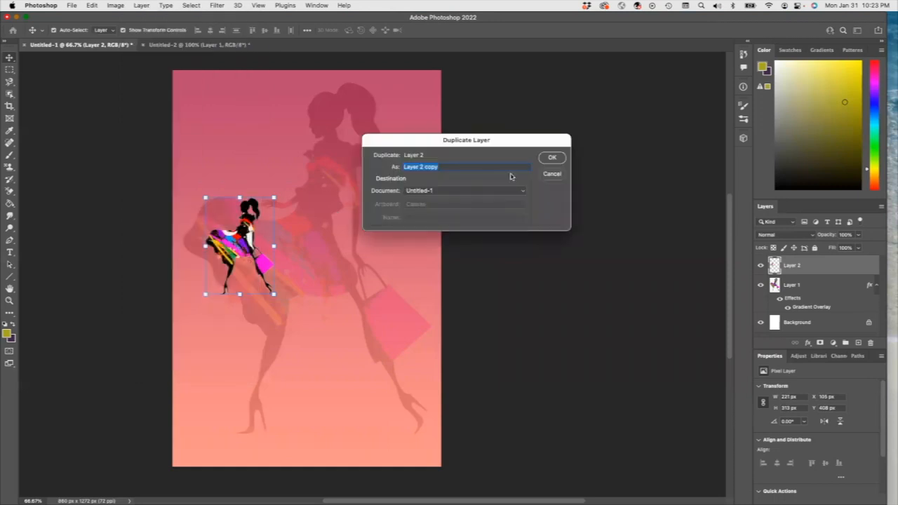
click(552, 158)
drag(320, 226, 244, 221)
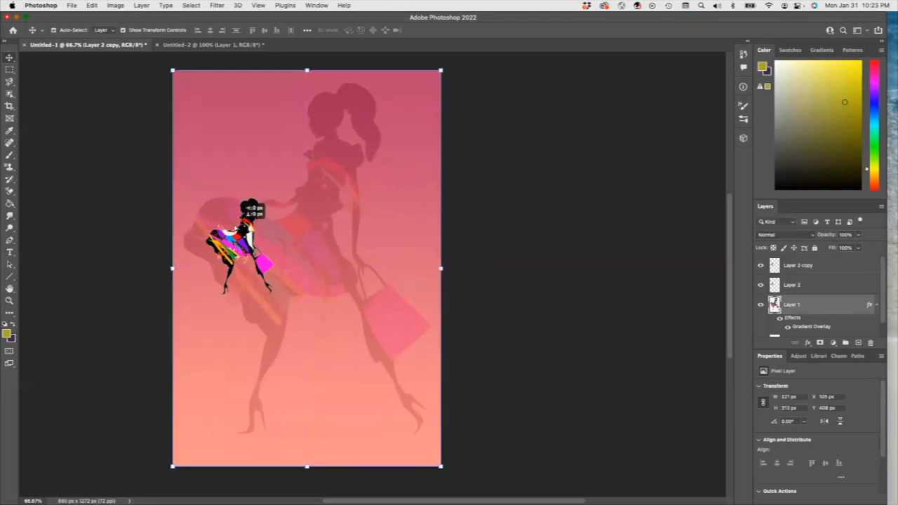
click(795, 264)
drag(253, 219, 362, 218)
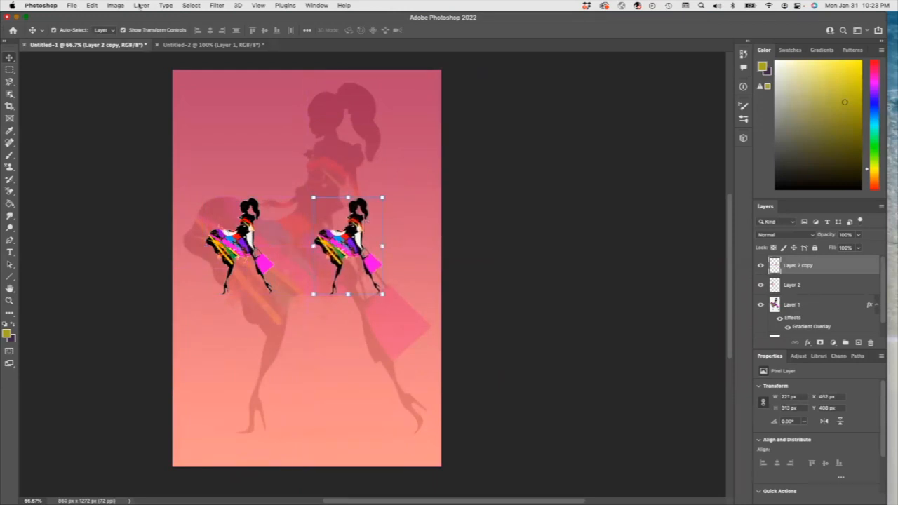
Step: Flip the copied silhouette horizontally so the two figures face each other
click(116, 6)
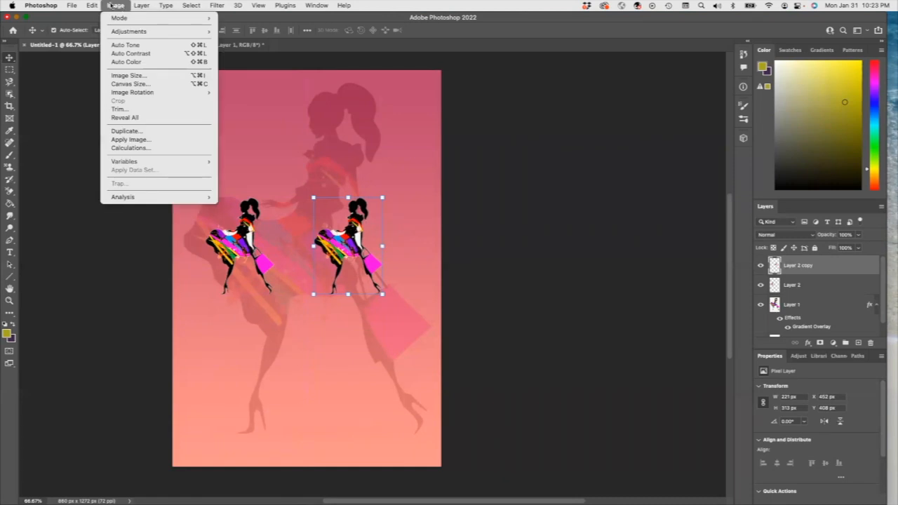
mouse_move(92, 6)
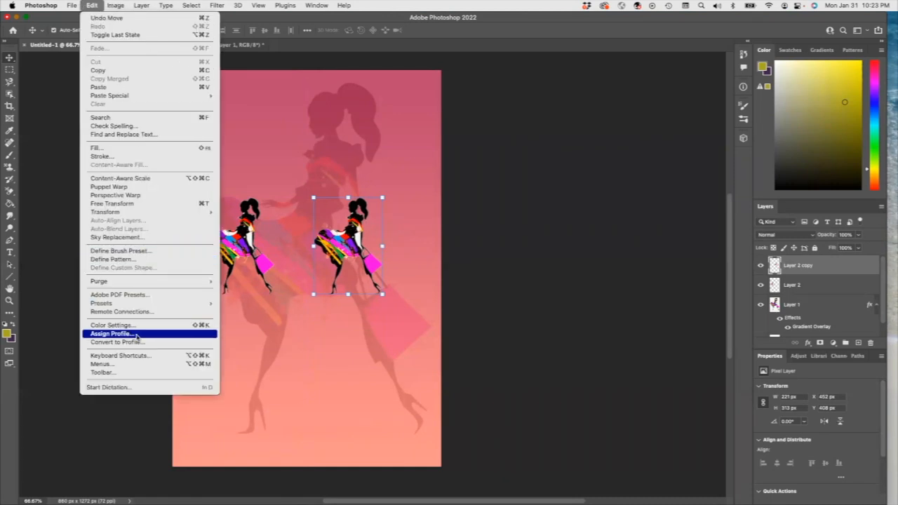
mouse_move(126, 212)
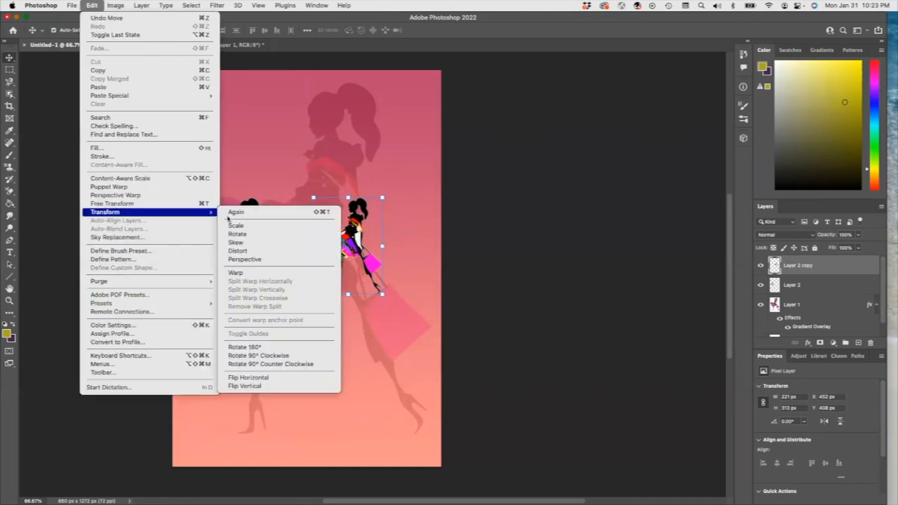
click(292, 380)
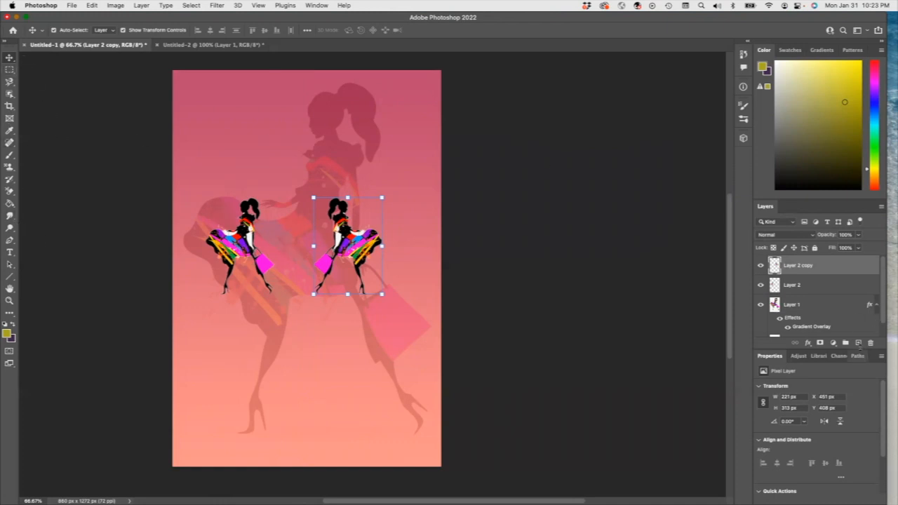
Step: Add a new layer and make a rectangular selection across the top band of the flyer, about 860 × 206 px
click(857, 343)
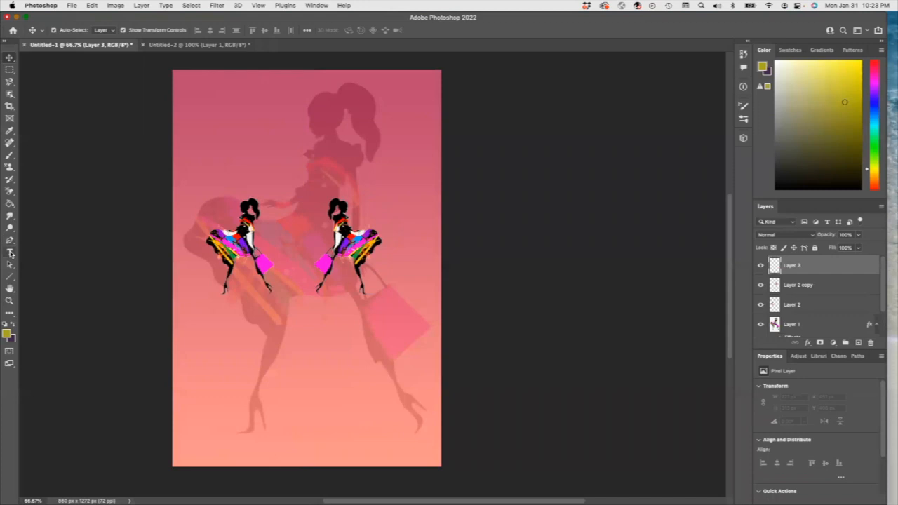
click(10, 252)
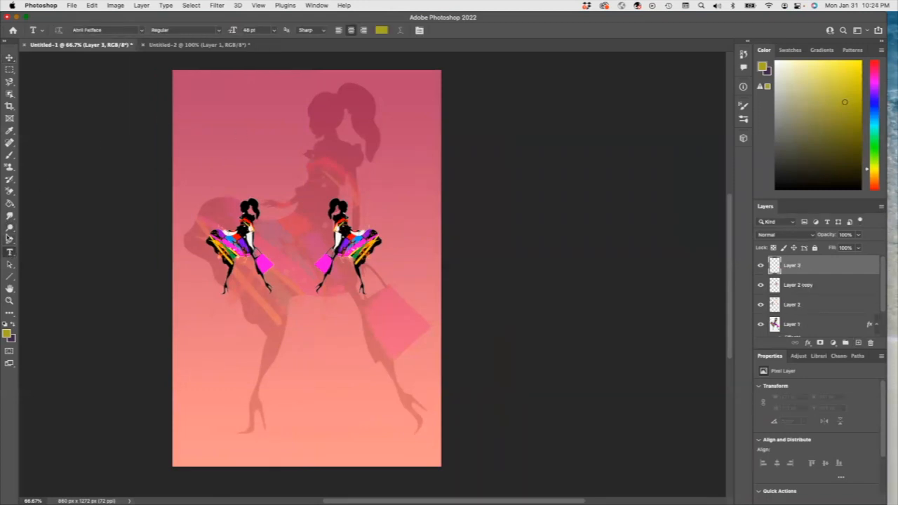
click(9, 70)
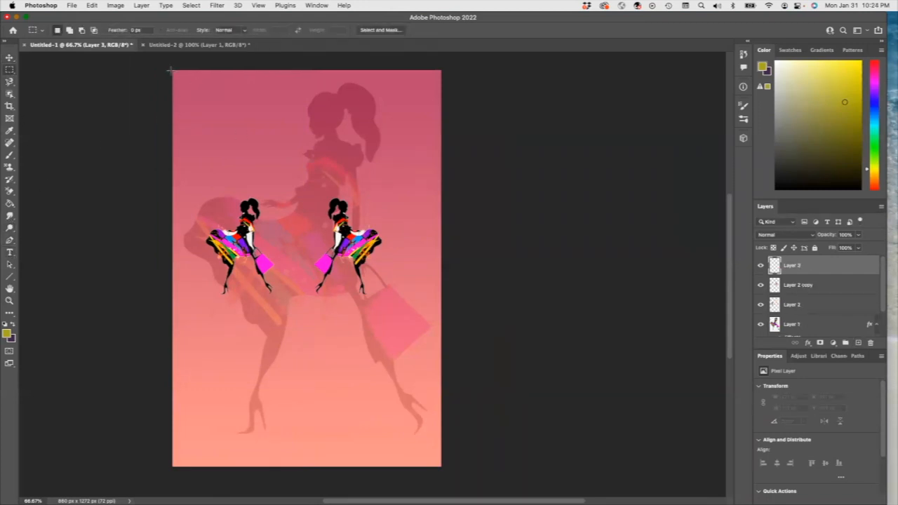
drag(172, 70, 440, 133)
drag(441, 133, 441, 134)
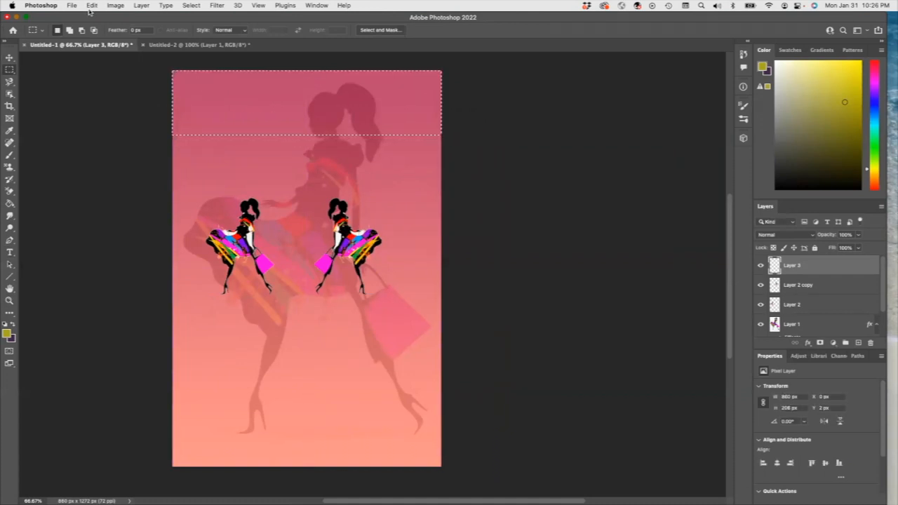
Step: Stroke the top selection with a 25 px bright red border
click(92, 5)
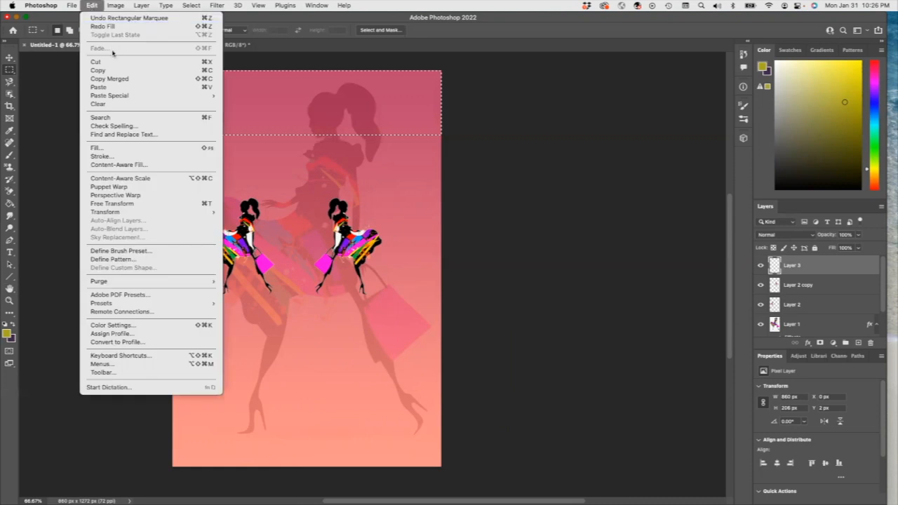
click(123, 155)
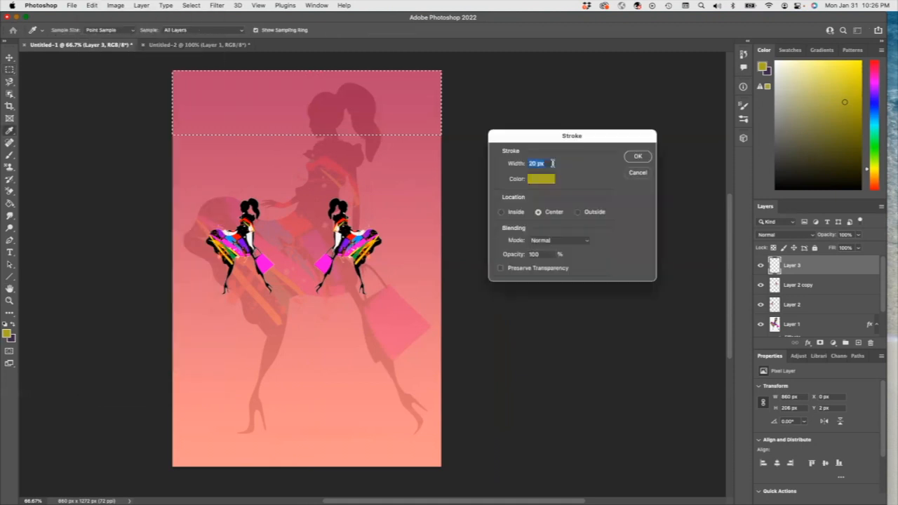
click(548, 180)
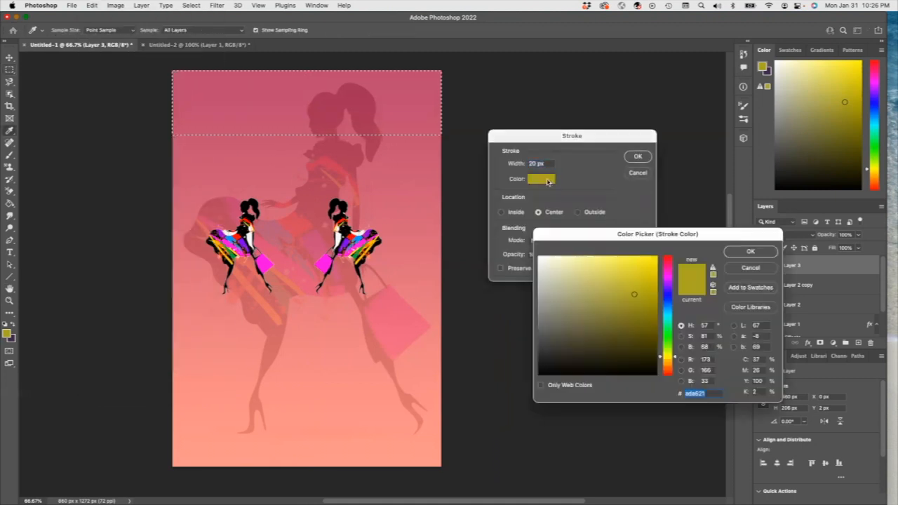
click(667, 262)
click(654, 261)
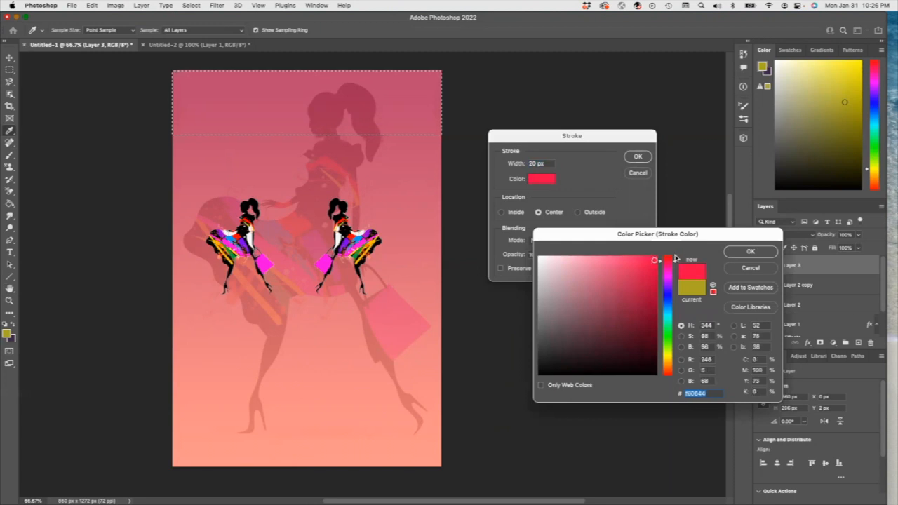
click(750, 251)
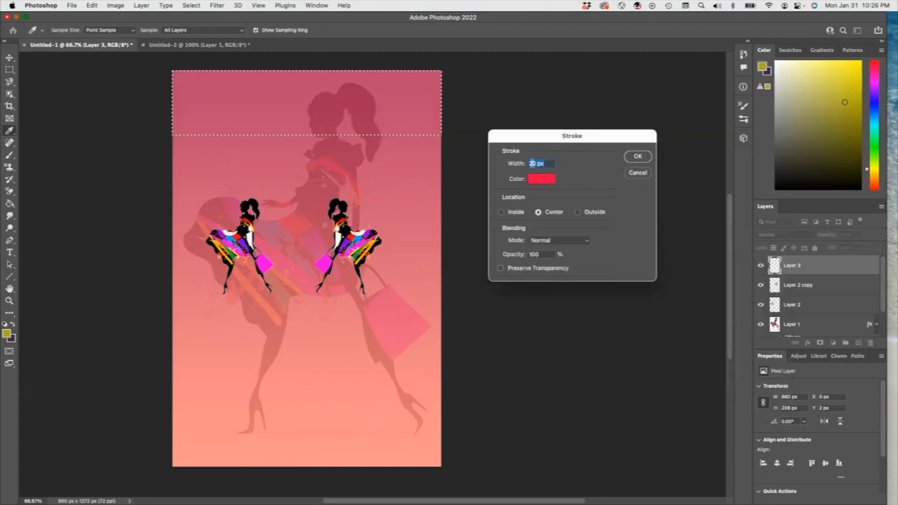
click(537, 163)
key(BackSpace)
text(5)
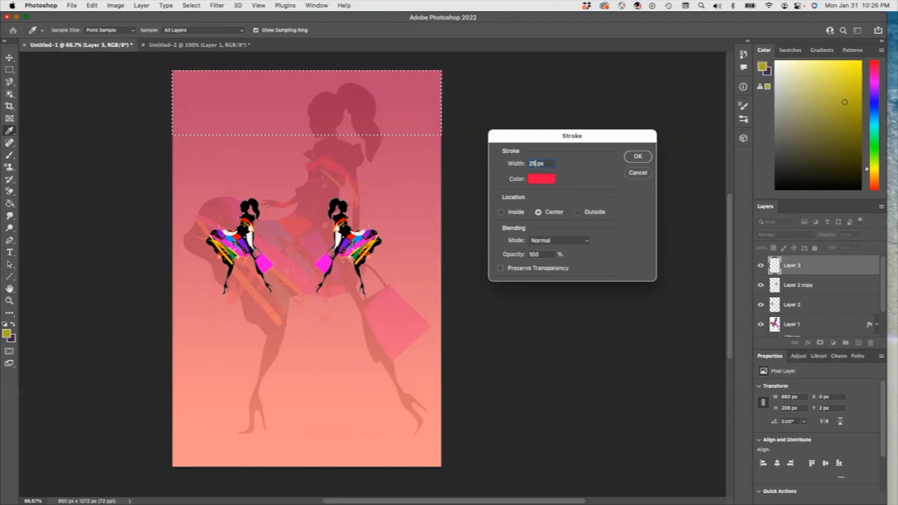
click(637, 156)
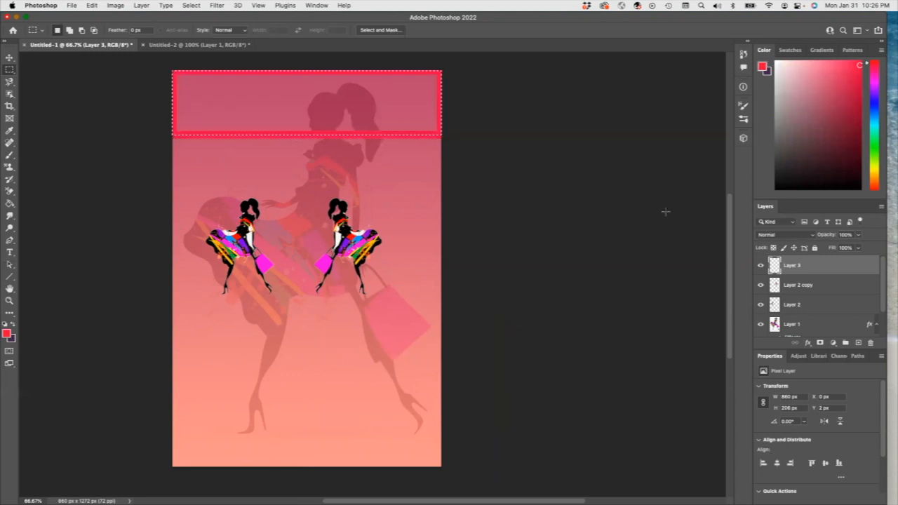
Step: Add the title text "Every Body Fashion Show" in the top band and center it within the red frame
click(858, 343)
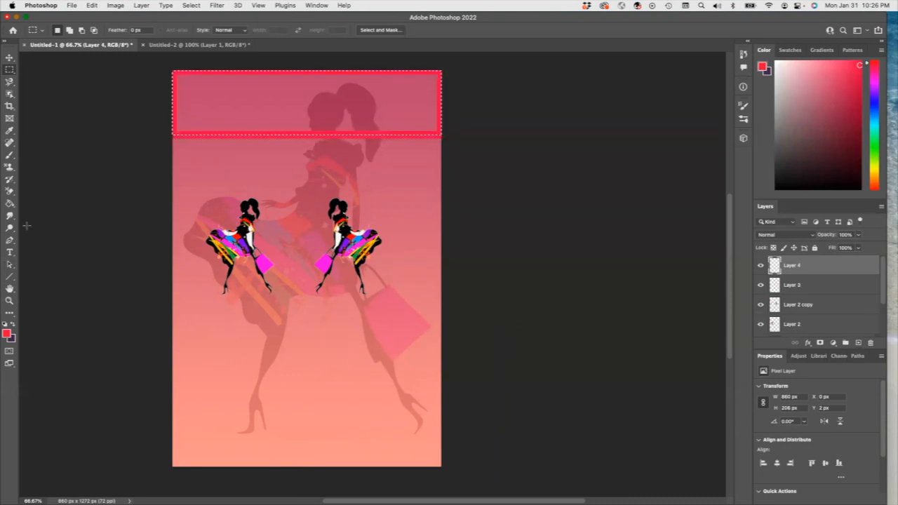
click(9, 252)
click(226, 98)
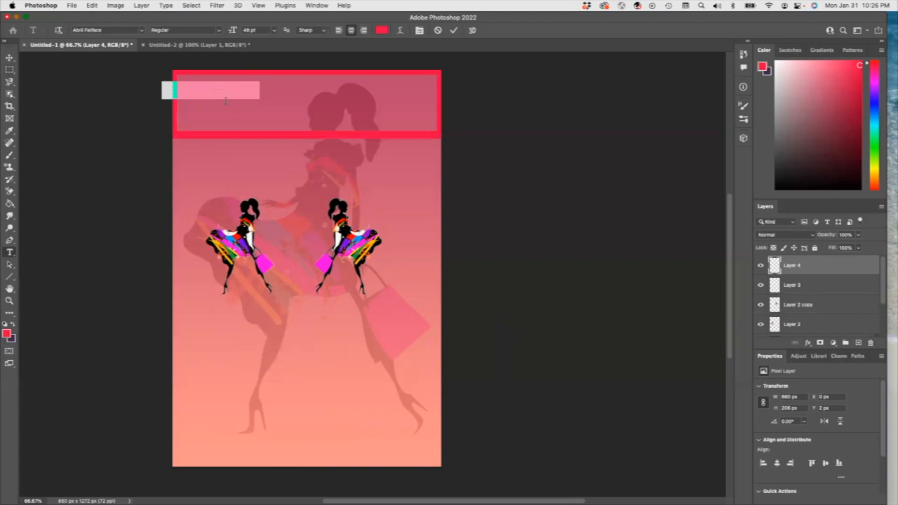
text(F)
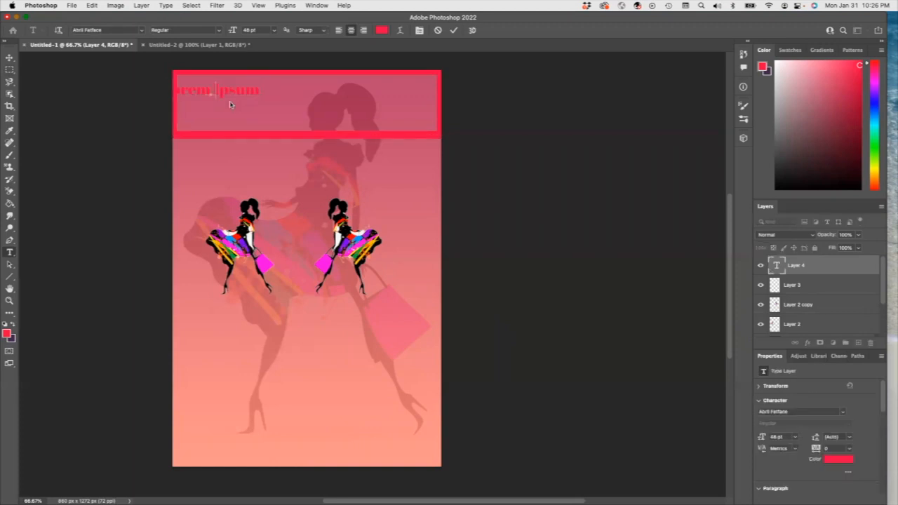
text(very)
text( Body)
text( Fashion S)
text(how)
click(10, 57)
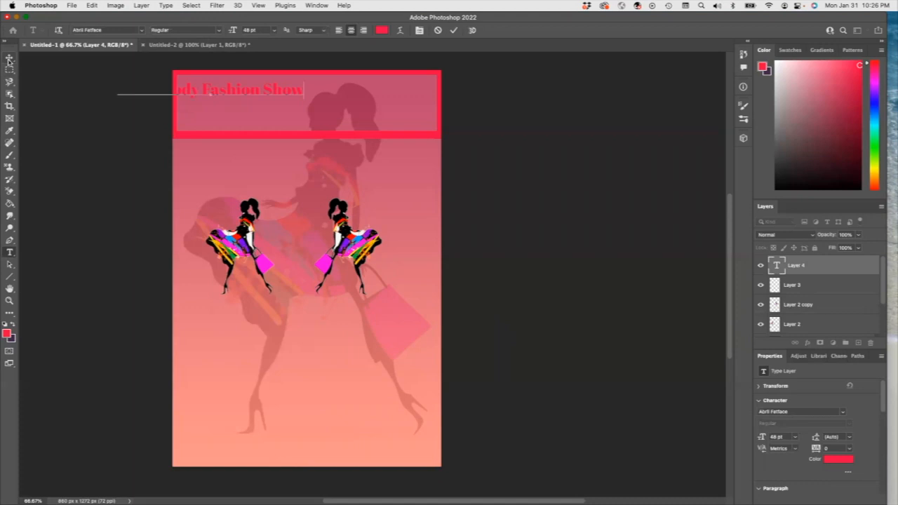
drag(188, 93, 283, 100)
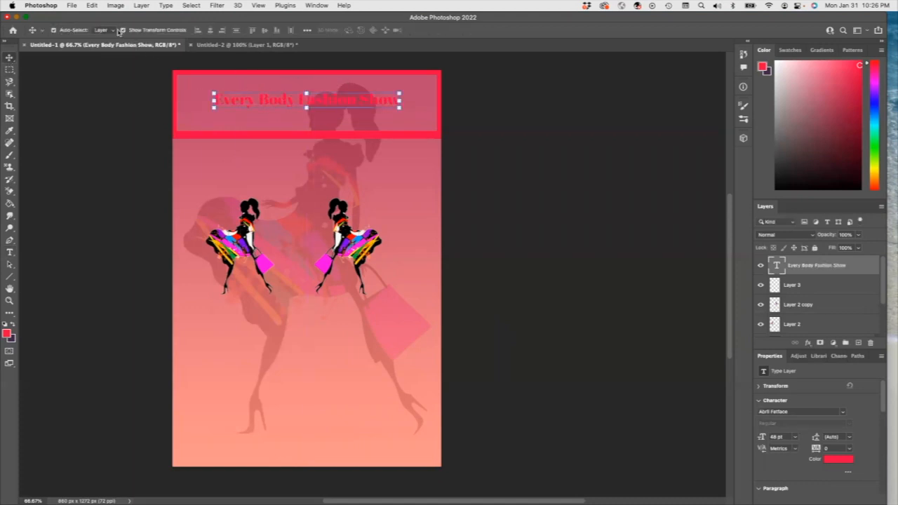
Step: Recolor the title text to near-black (#0c0b0b)
double_click(263, 103)
click(382, 32)
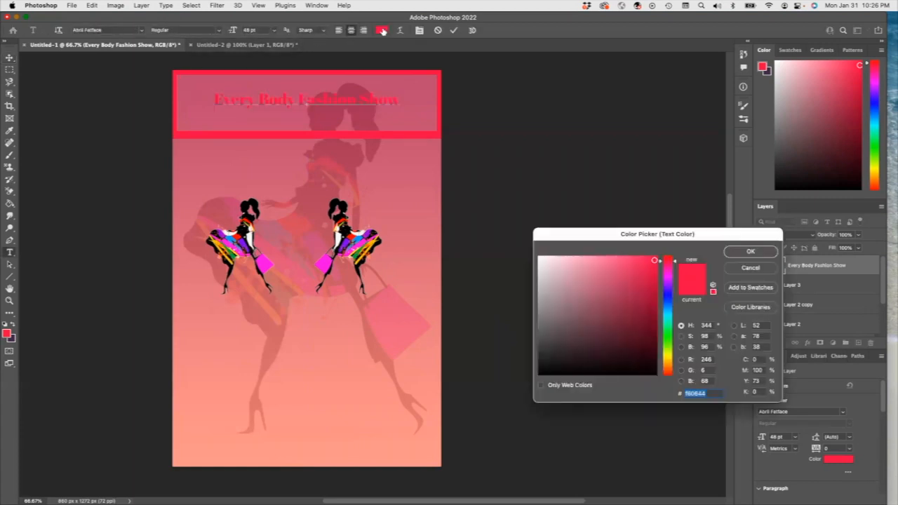
click(546, 367)
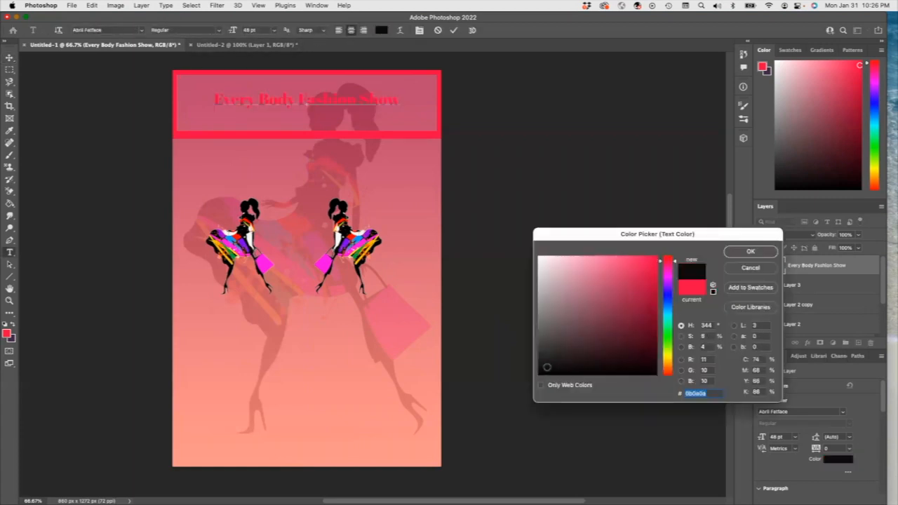
click(738, 253)
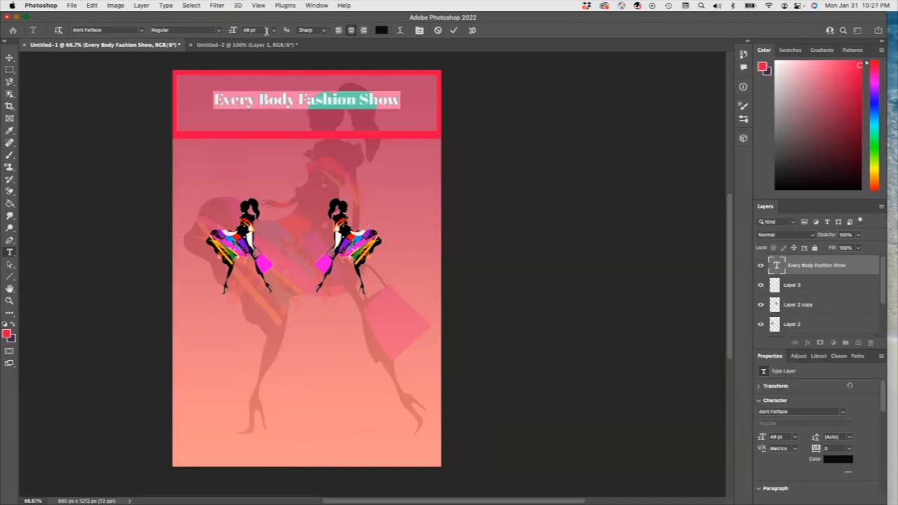
Step: Set the title's font size to 60 pt and commit the text edit
click(273, 30)
click(254, 175)
click(274, 31)
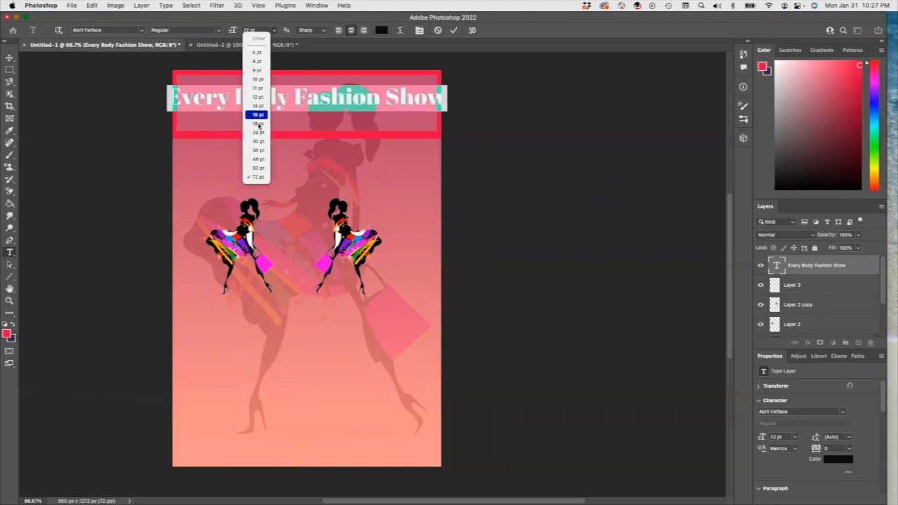
click(260, 169)
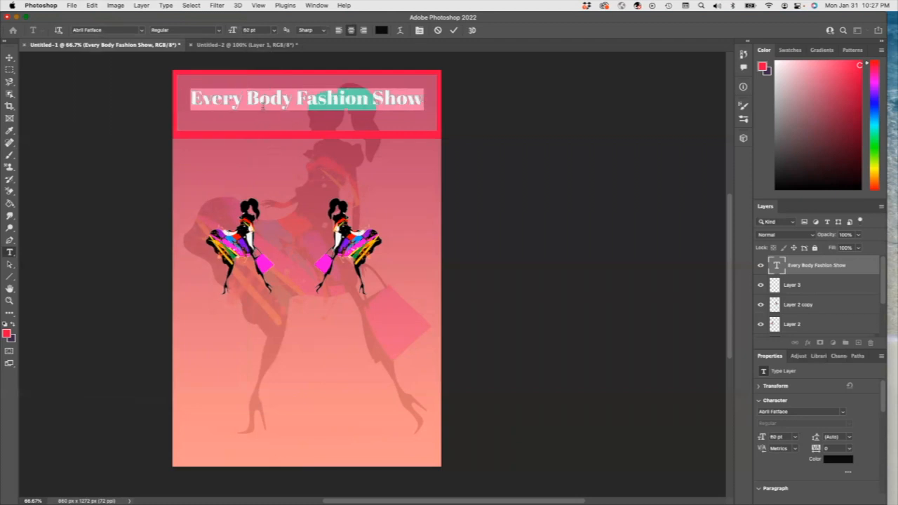
key(super+Return)
key(v)
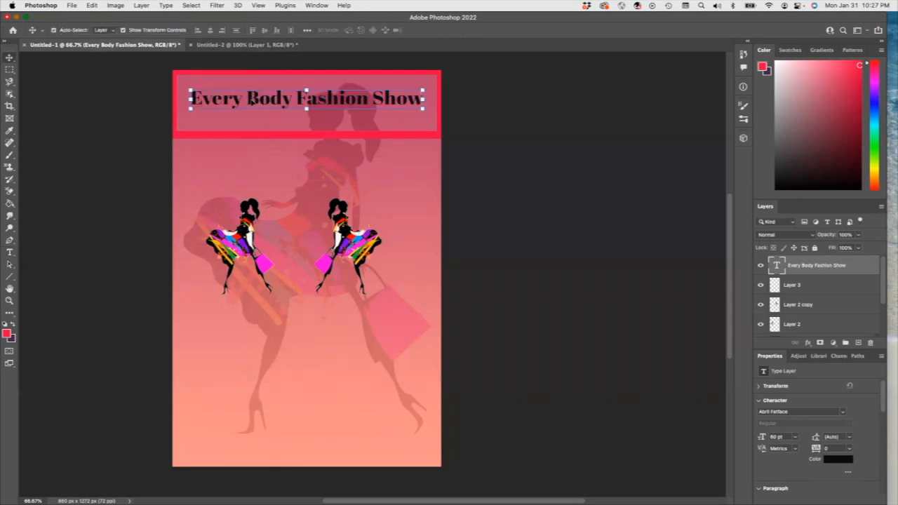
Step: Apply a 6 px inside Stroke layer style in pale pink (#f5eaea) to the title text layer
click(807, 342)
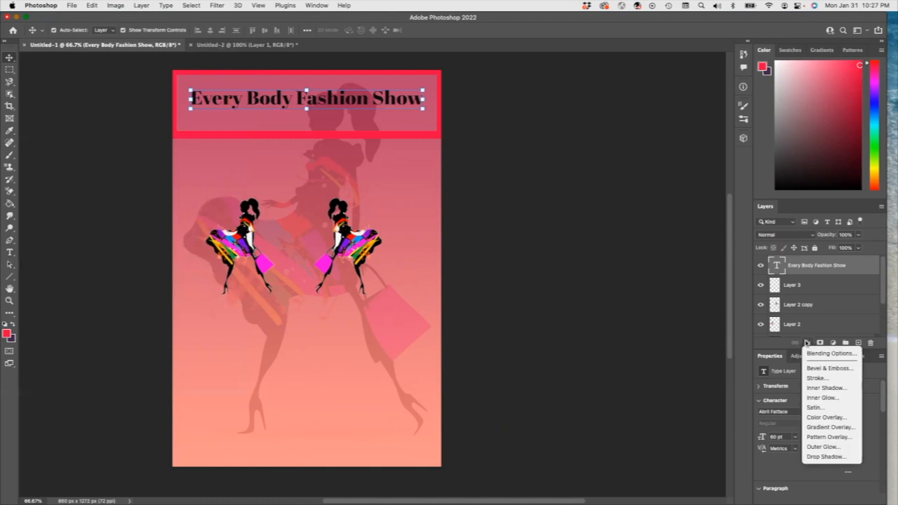
click(817, 378)
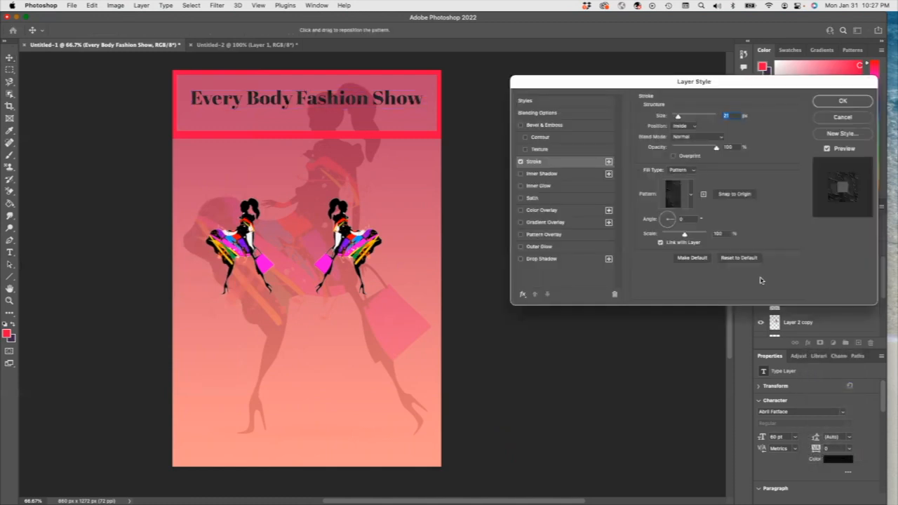
click(684, 170)
click(677, 153)
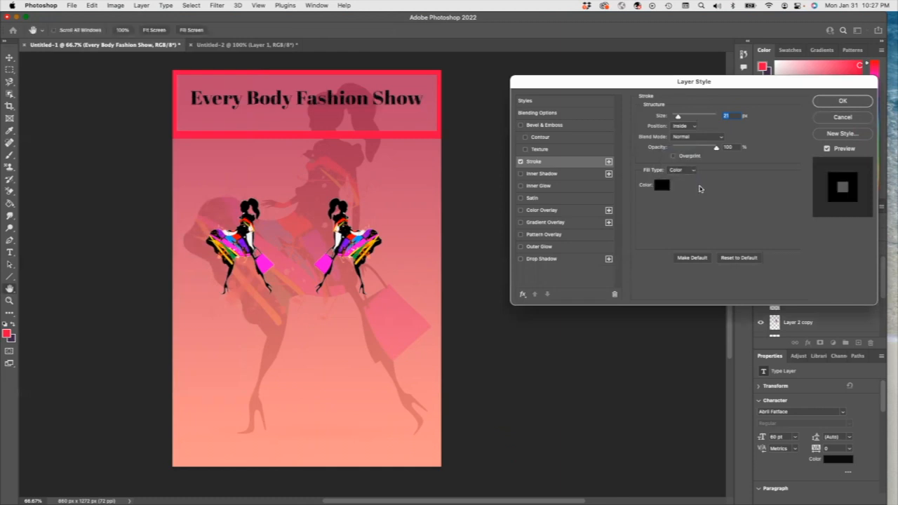
click(665, 184)
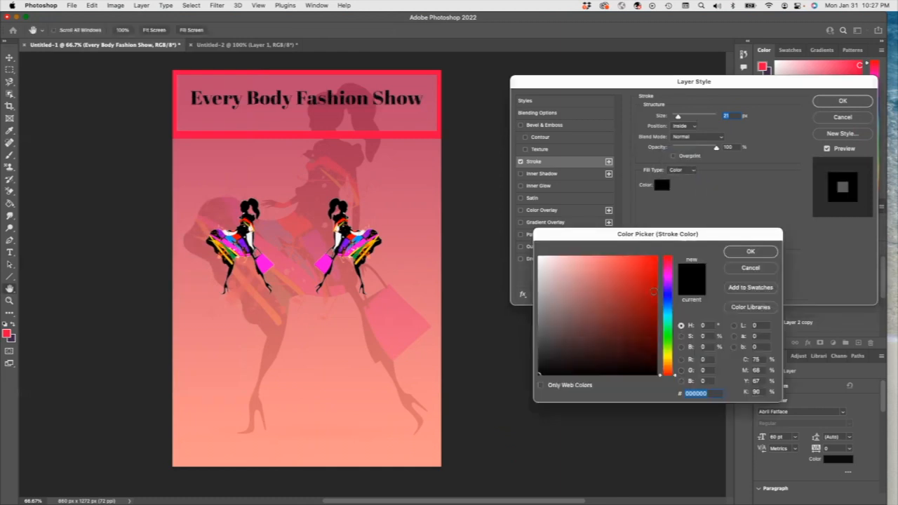
click(545, 260)
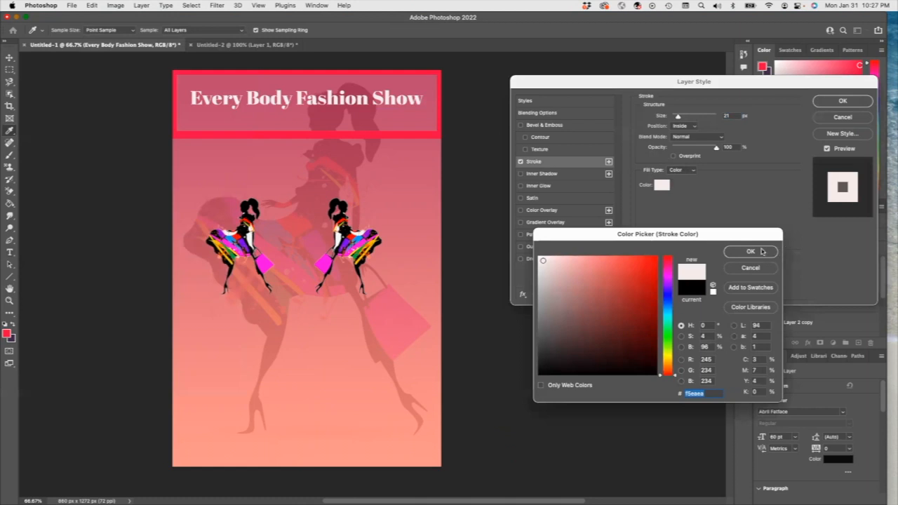
click(750, 251)
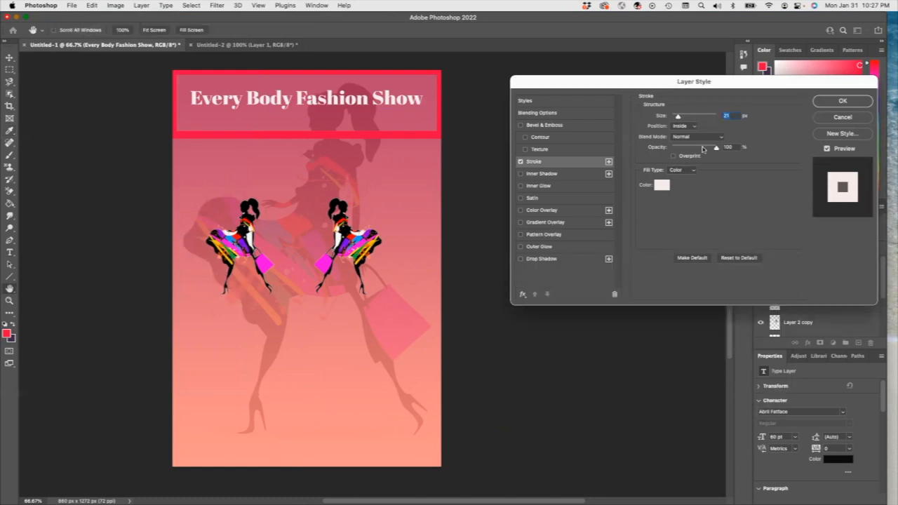
drag(679, 117, 673, 117)
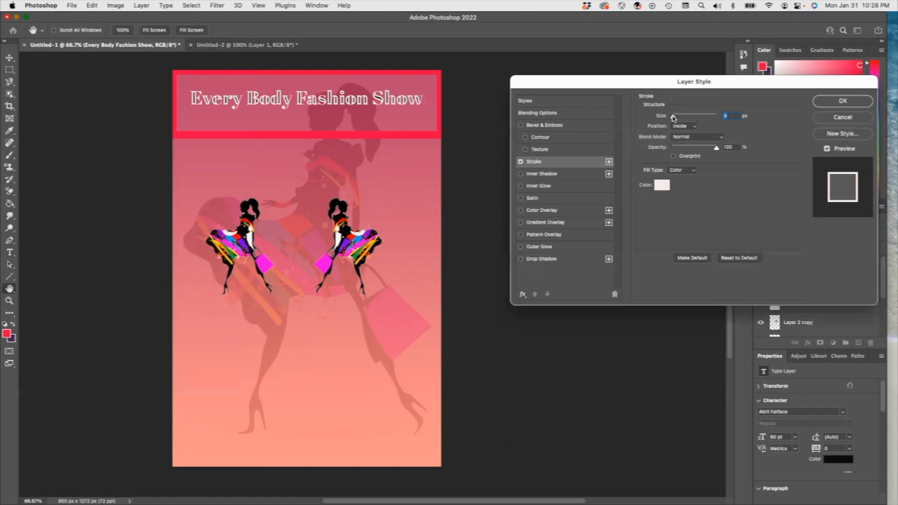
click(843, 101)
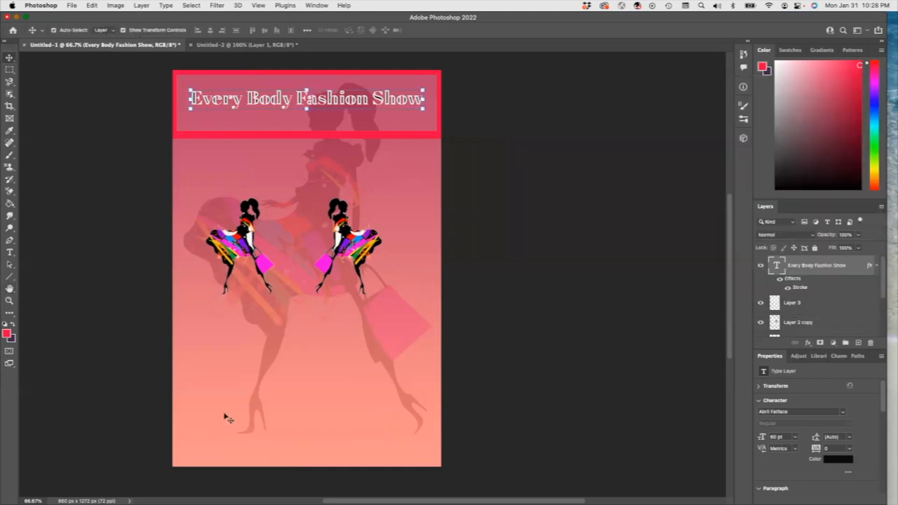
Step: Add the text "YSUFree Event" below the silhouettes and center it horizontally on the flyer
click(10, 251)
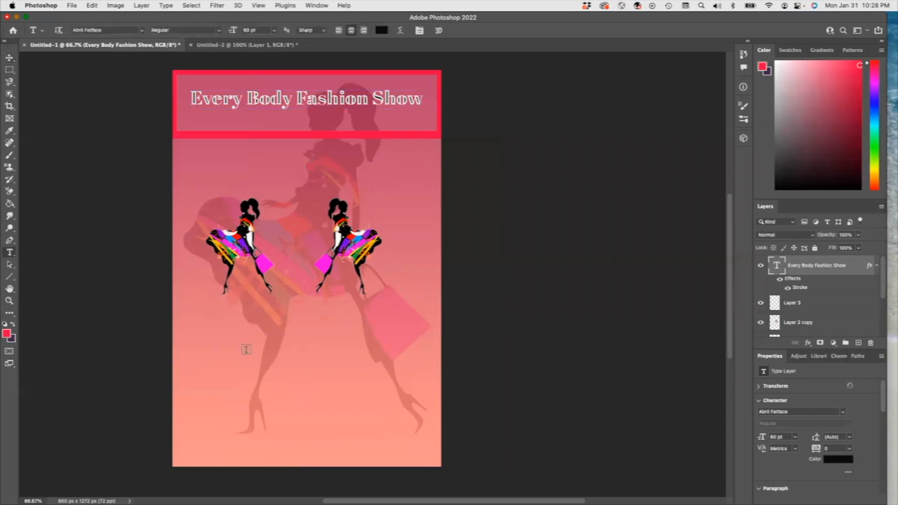
click(248, 347)
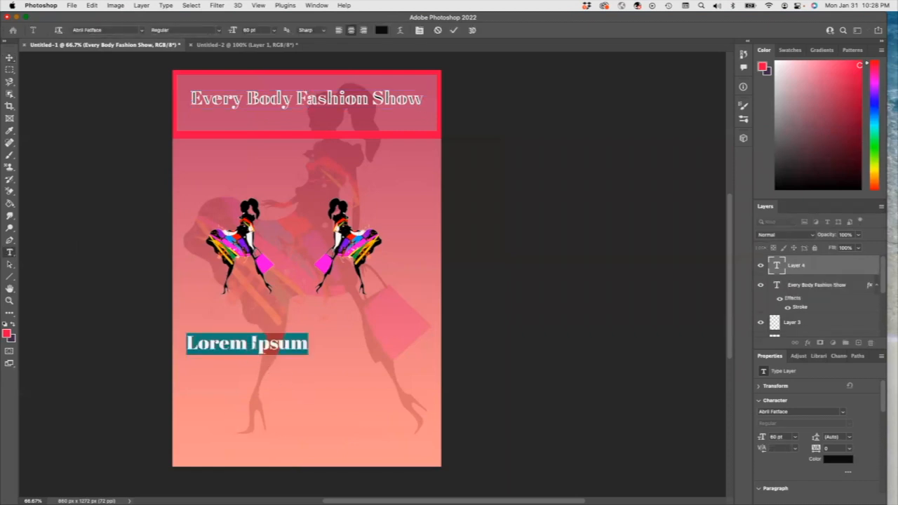
key(BackSpace)
text(YSL )
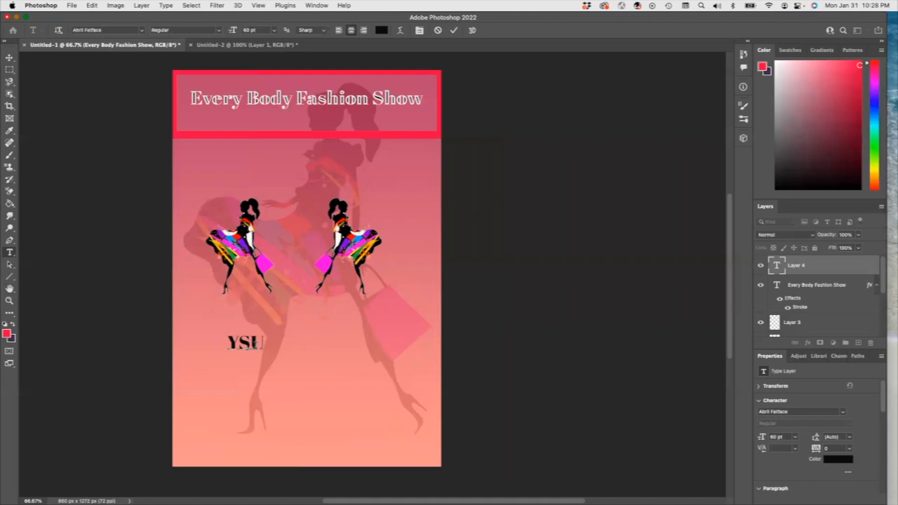
text(Eve)
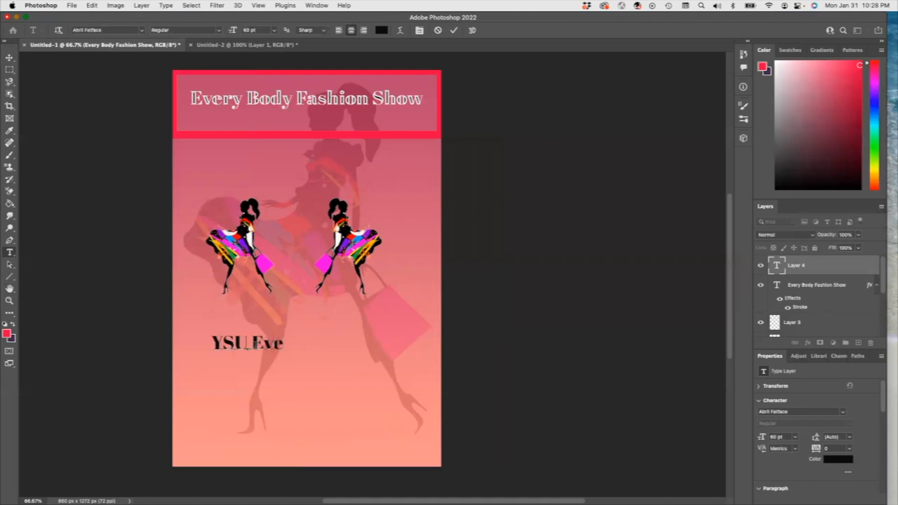
key(BackSpace)
key(BackSpace)
key(BackSpace)
text(Free E)
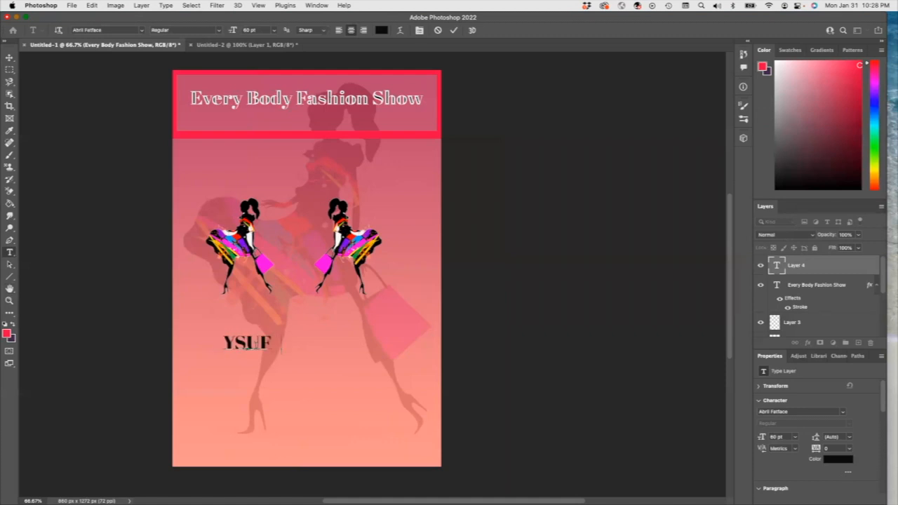
text(vent)
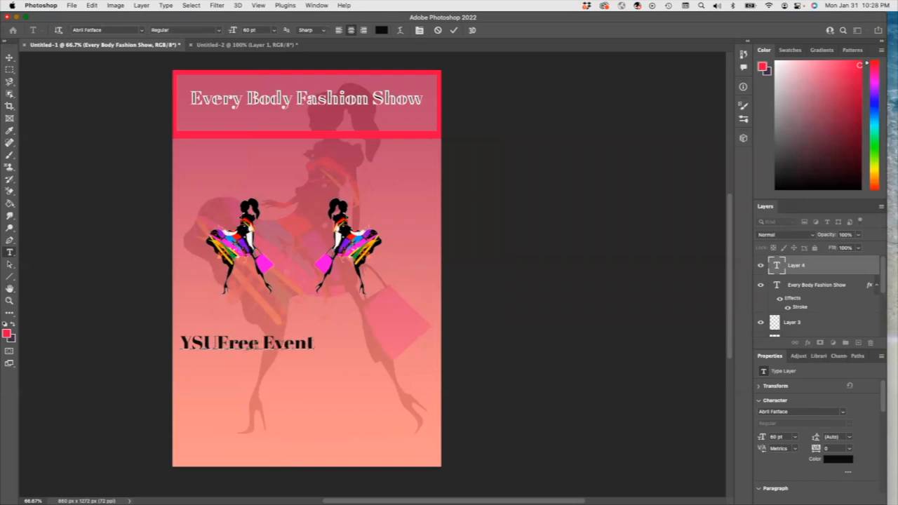
click(9, 57)
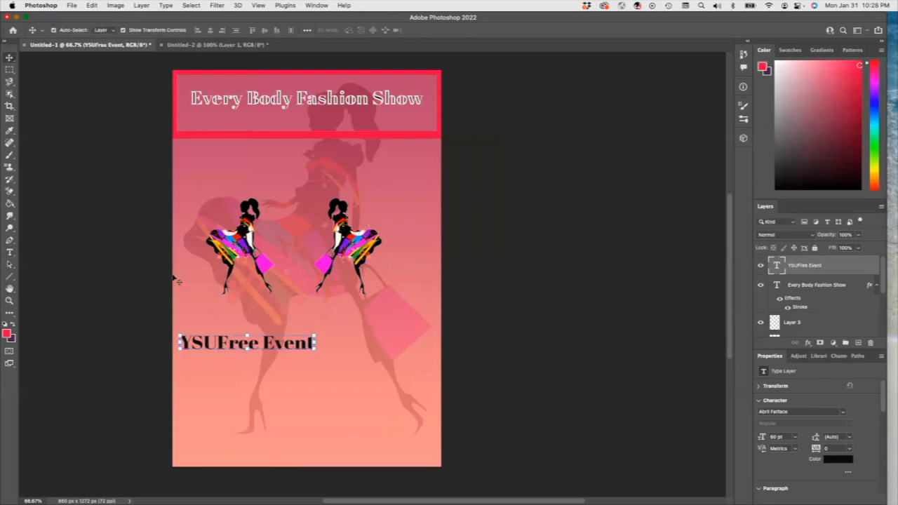
drag(229, 345, 287, 359)
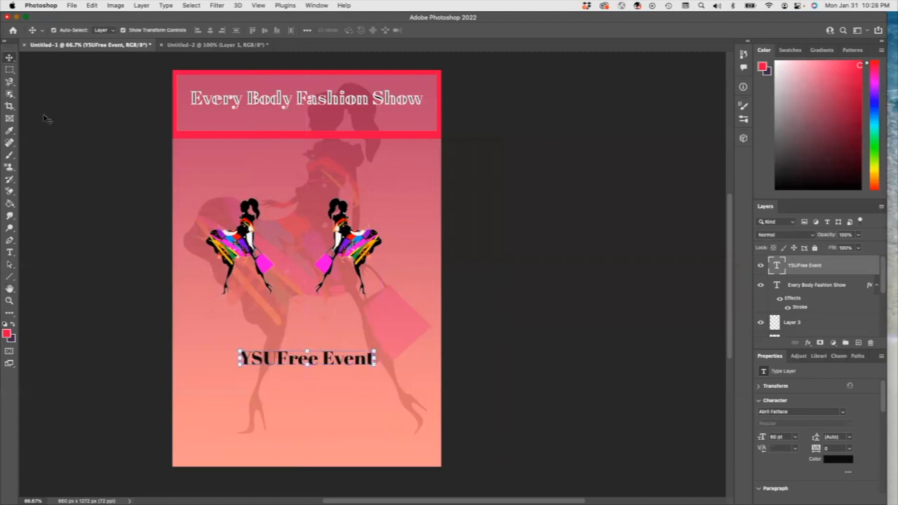
Step: On a new layer, sample the bag's magenta and brush scattered magenta strokes diagonally across the flyer
click(9, 157)
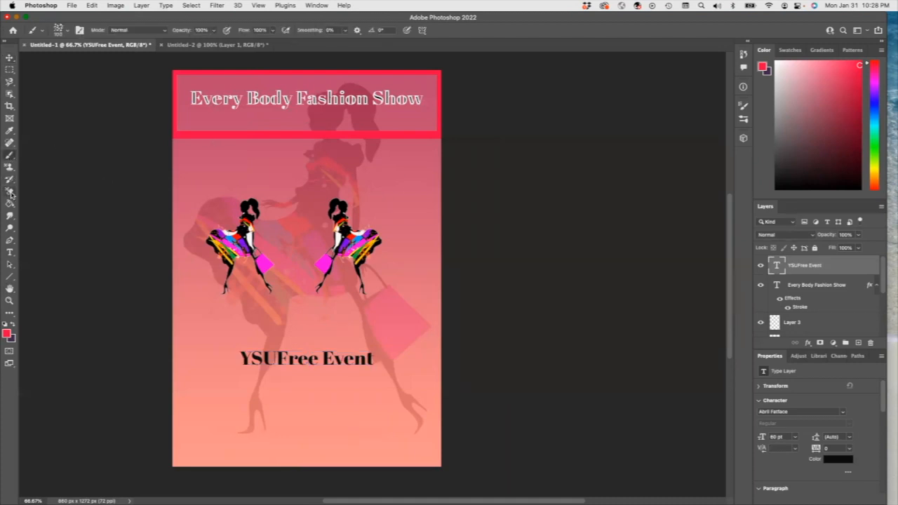
click(858, 343)
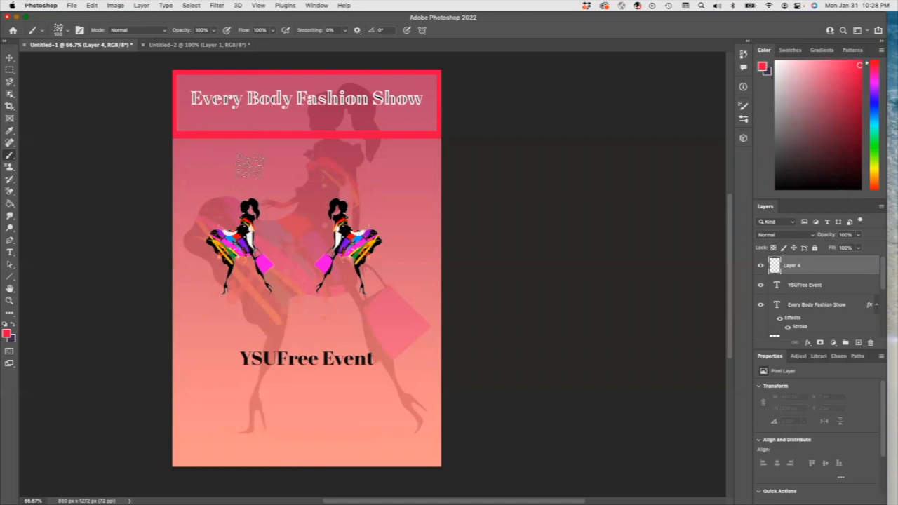
click(875, 87)
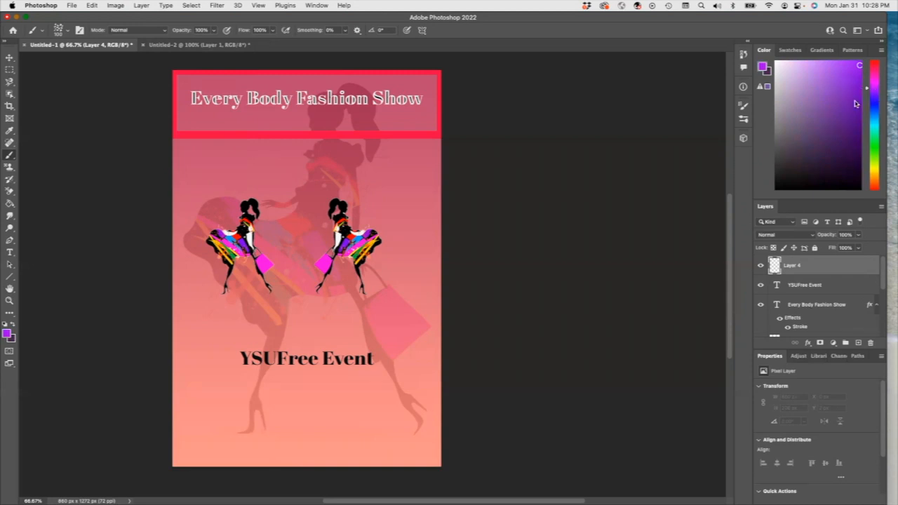
click(15, 133)
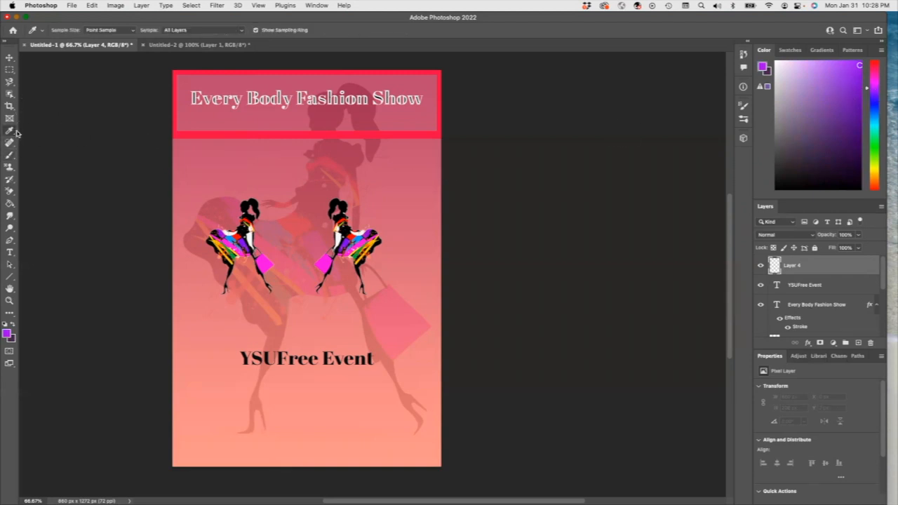
click(263, 262)
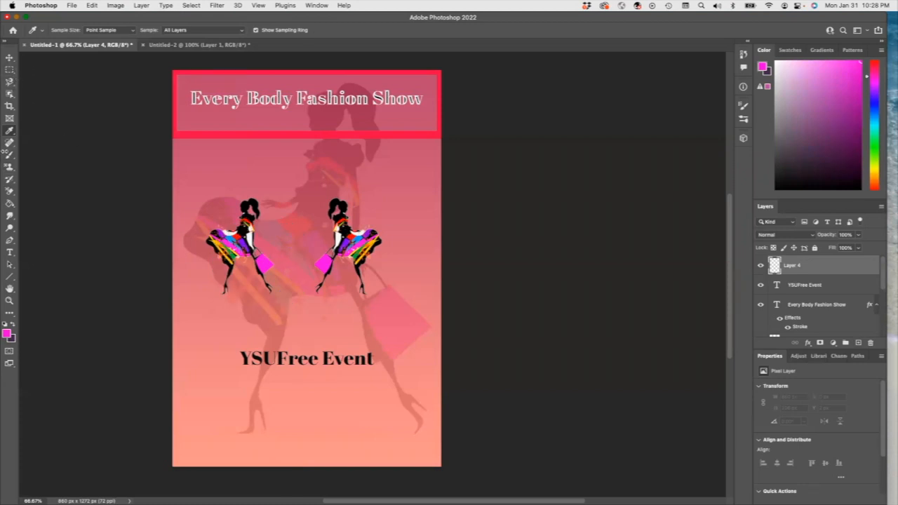
click(9, 154)
drag(196, 151, 268, 177)
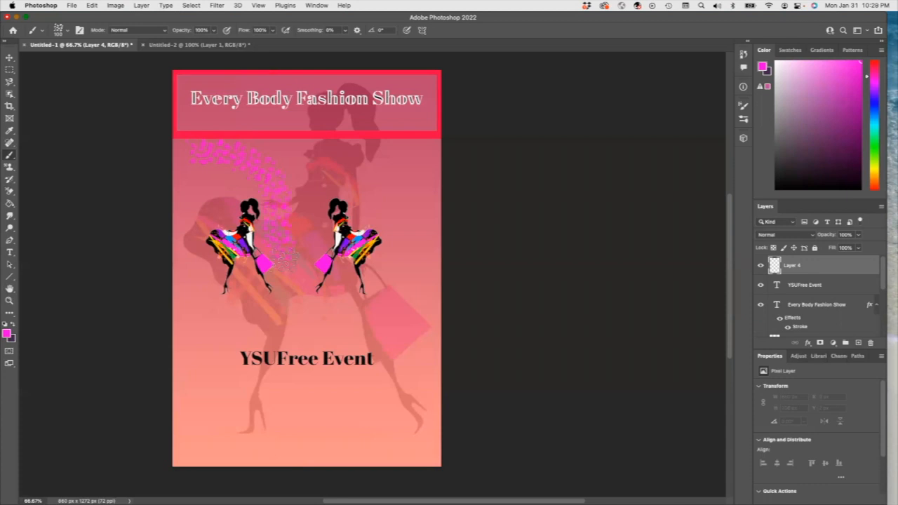
mouse_move(287, 263)
mouse_down()
mouse_move(320, 312)
mouse_move(382, 326)
mouse_move(406, 353)
mouse_move(424, 432)
mouse_move(421, 468)
mouse_up()
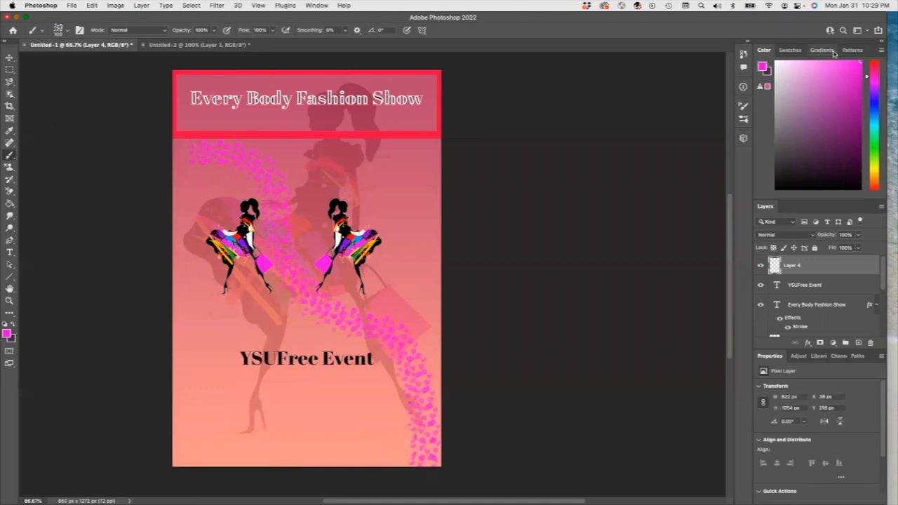
Step: Brush green scattered strokes across the upper right and blue strokes across the lower left
click(874, 151)
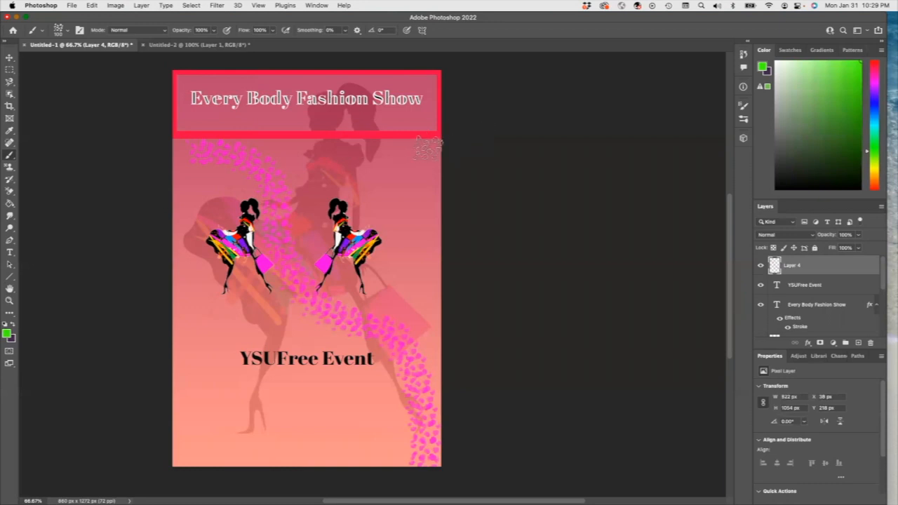
mouse_move(409, 151)
mouse_down()
mouse_move(349, 166)
mouse_move(286, 215)
mouse_up()
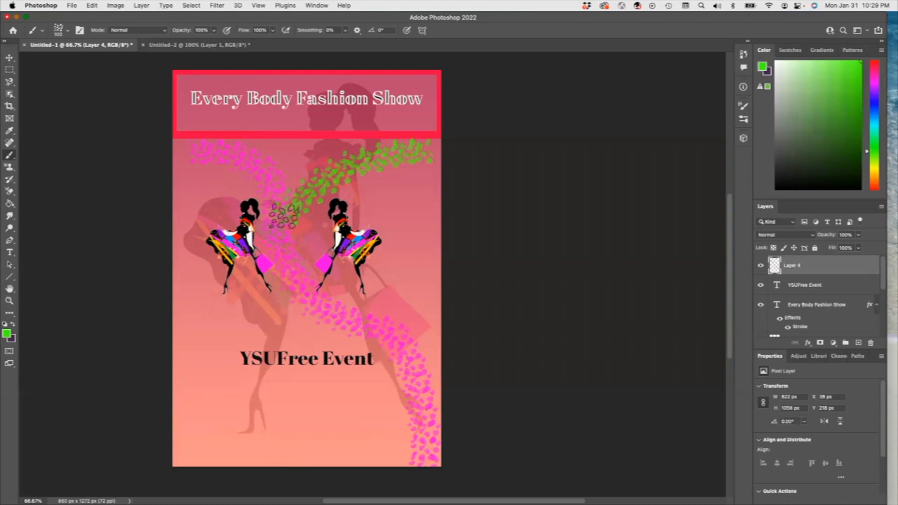
click(874, 104)
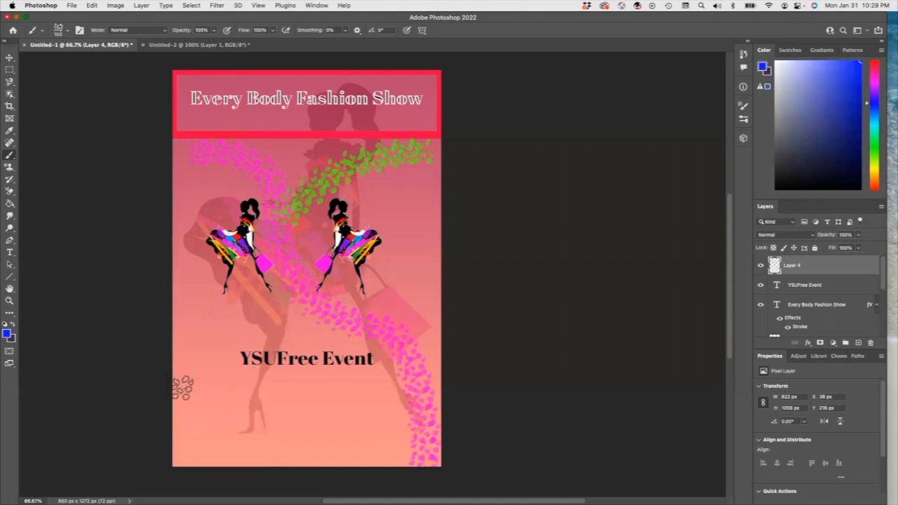
mouse_move(182, 391)
mouse_down()
mouse_move(213, 344)
mouse_move(256, 327)
mouse_move(291, 284)
mouse_up()
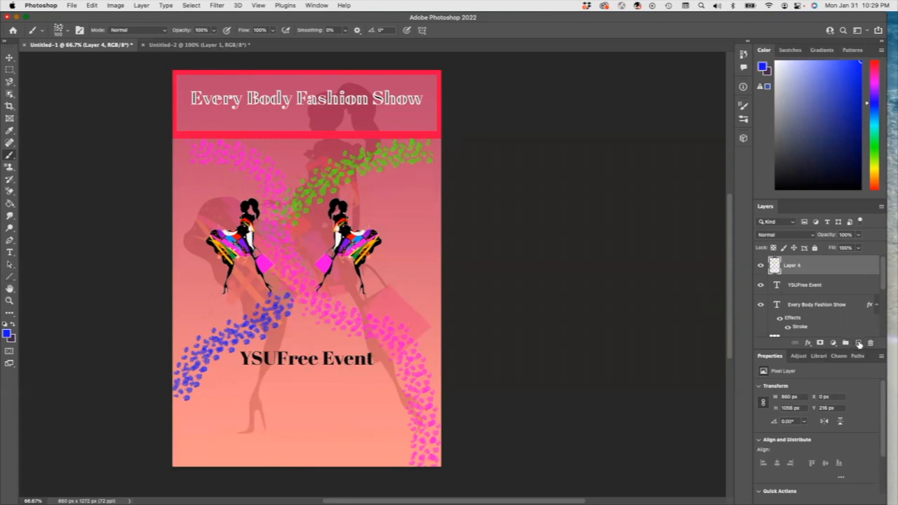
Step: Add the text "April 16" beneath "YSUFree Event" and position it centered under that line
click(858, 343)
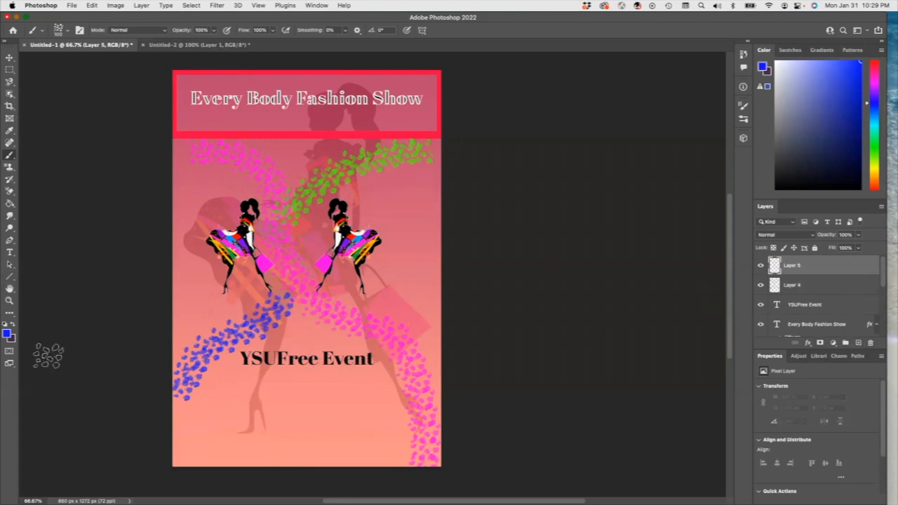
click(10, 253)
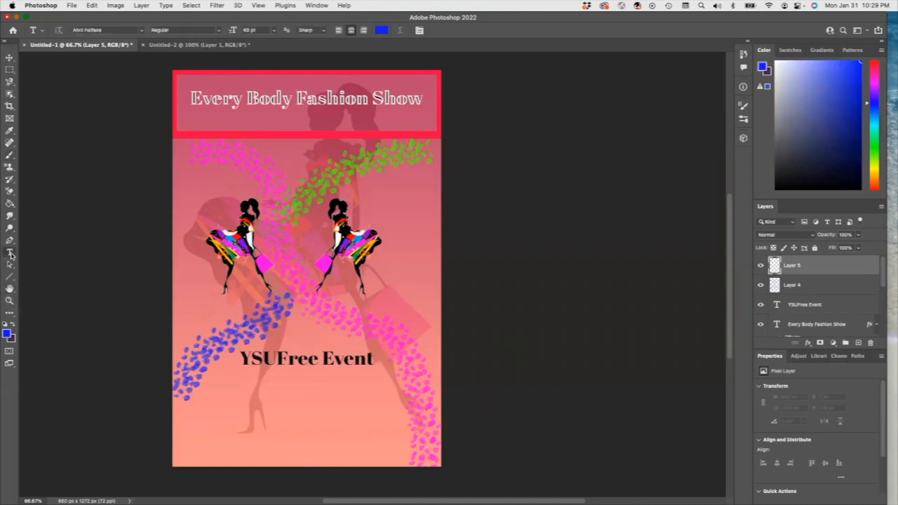
click(287, 387)
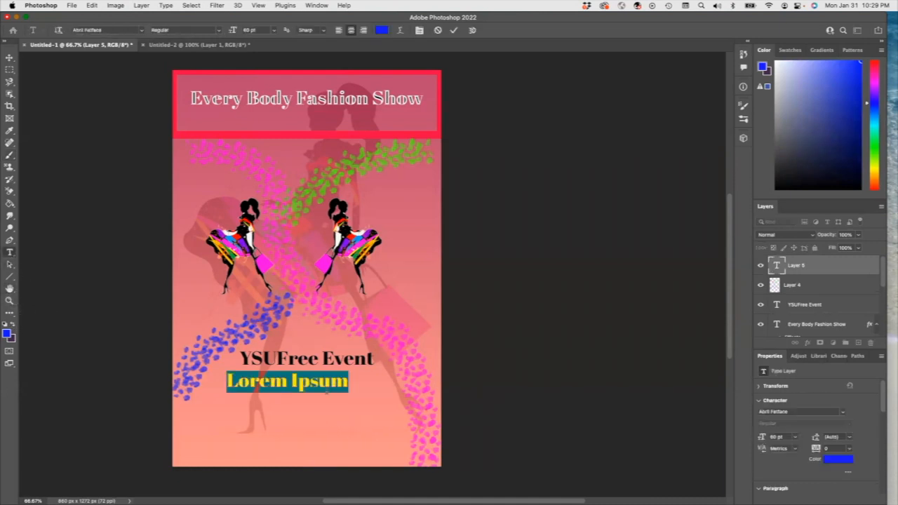
text(April)
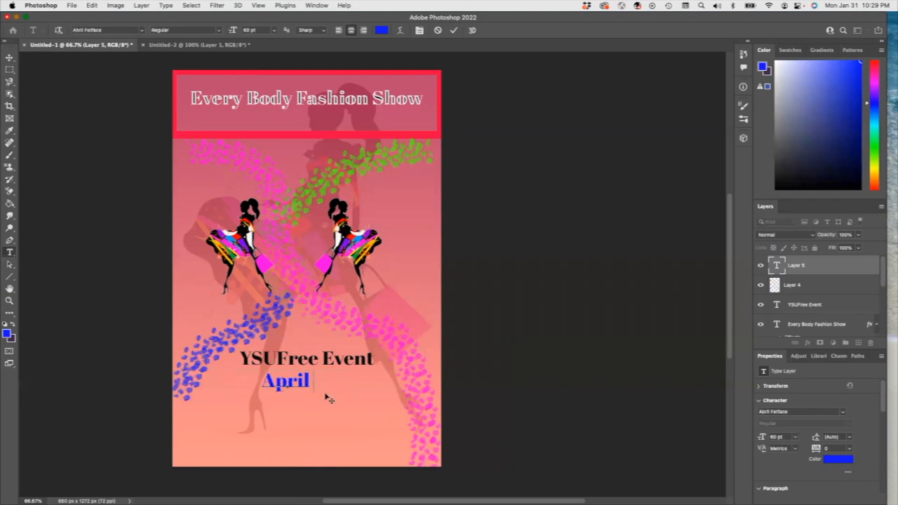
text( 16)
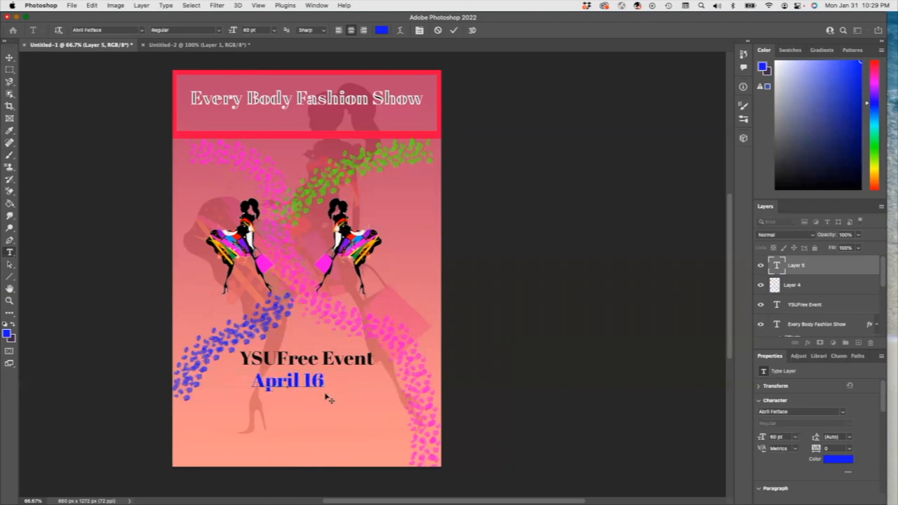
click(9, 57)
drag(277, 387, 295, 388)
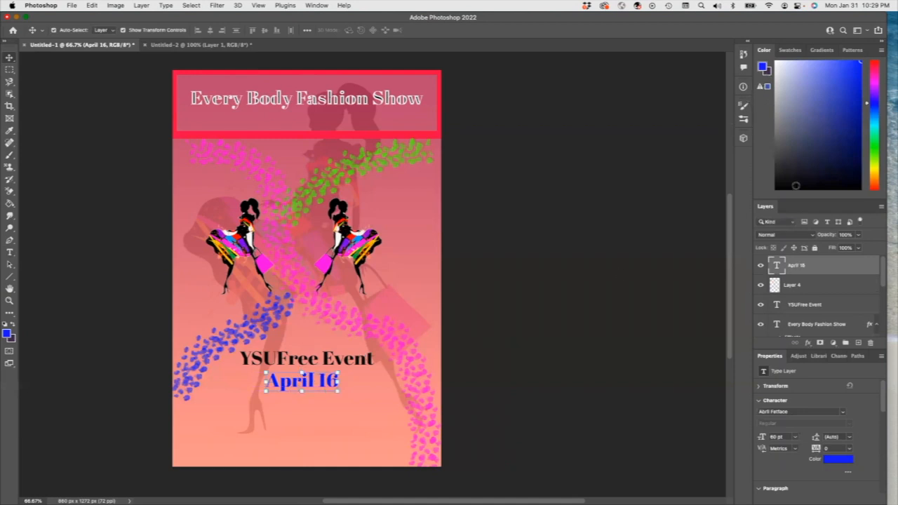
Step: Set the "April 16" text colour to black
click(836, 459)
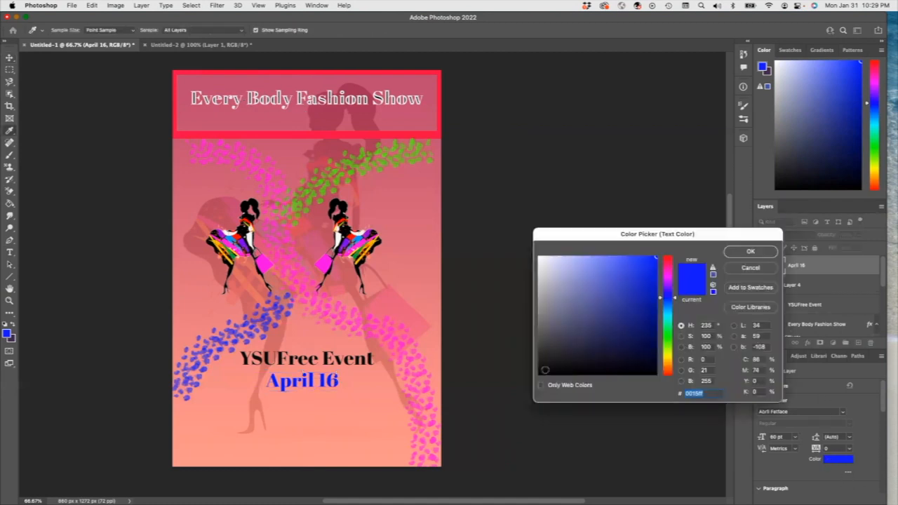
click(544, 371)
click(750, 254)
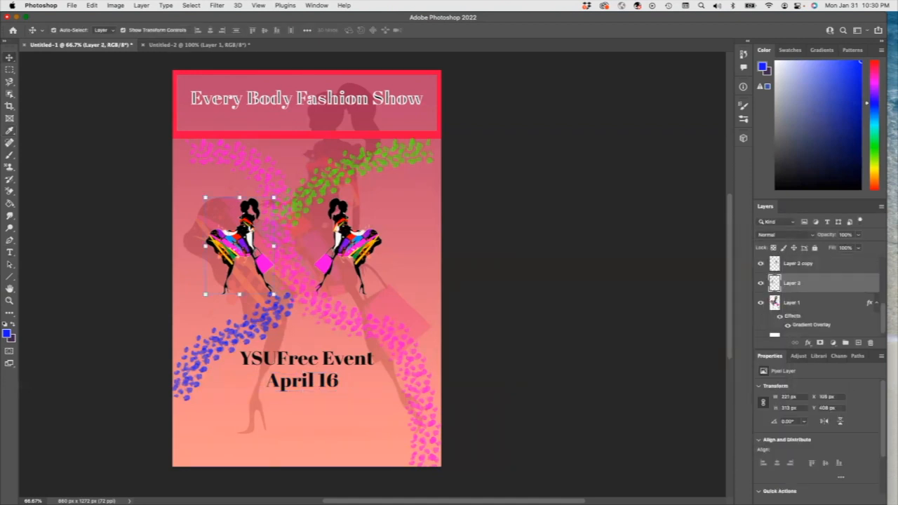
Step: Duplicate the silhouette layer and arrange the copy between the two existing silhouettes
click(142, 6)
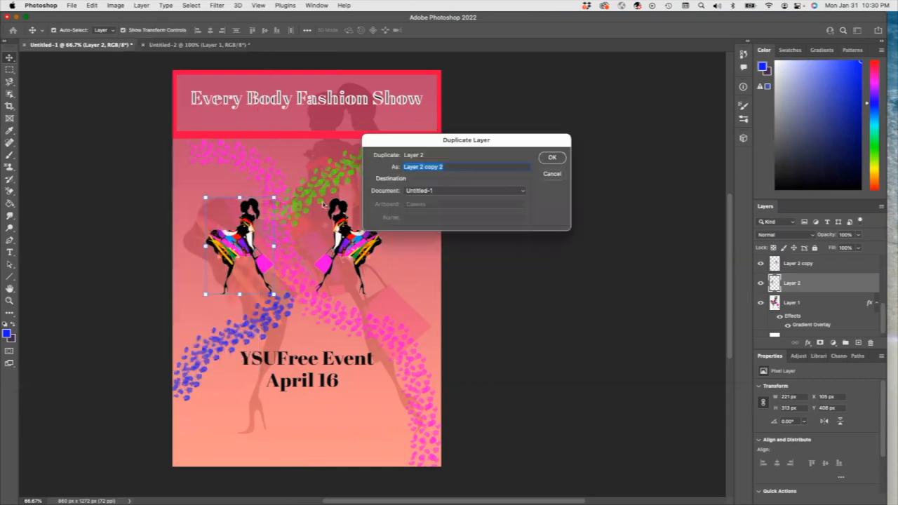
click(551, 157)
click(806, 265)
drag(353, 205, 365, 228)
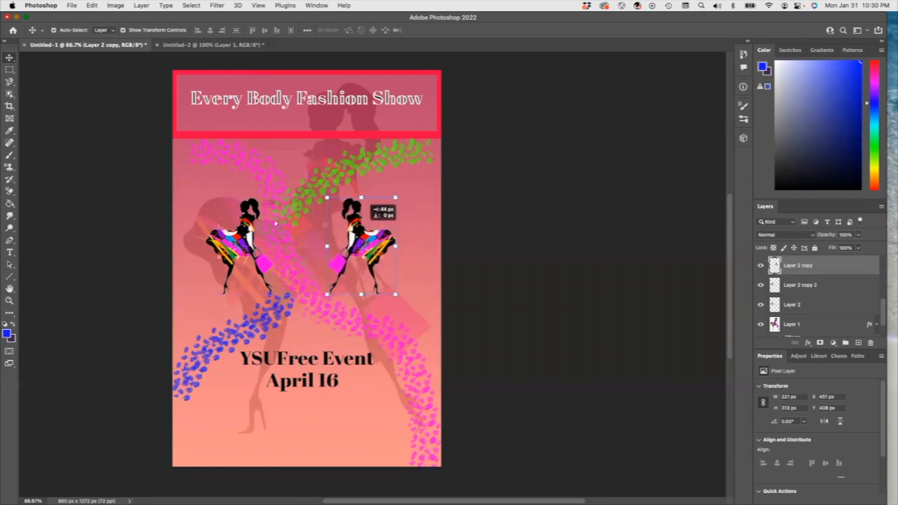
drag(248, 230, 304, 242)
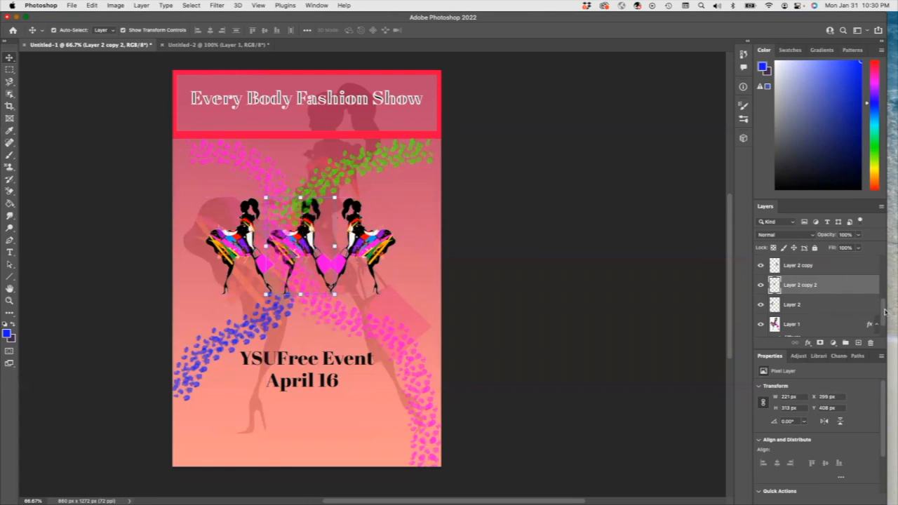
Step: Delete the layer holding the colorful brush strokes
scroll(825, 302, down, 2)
drag(882, 320, 877, 274)
click(806, 266)
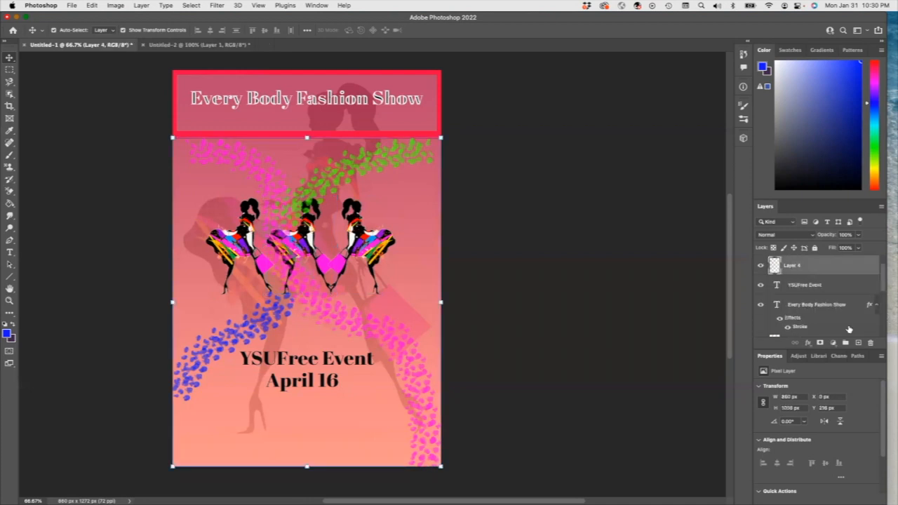
click(870, 343)
click(471, 178)
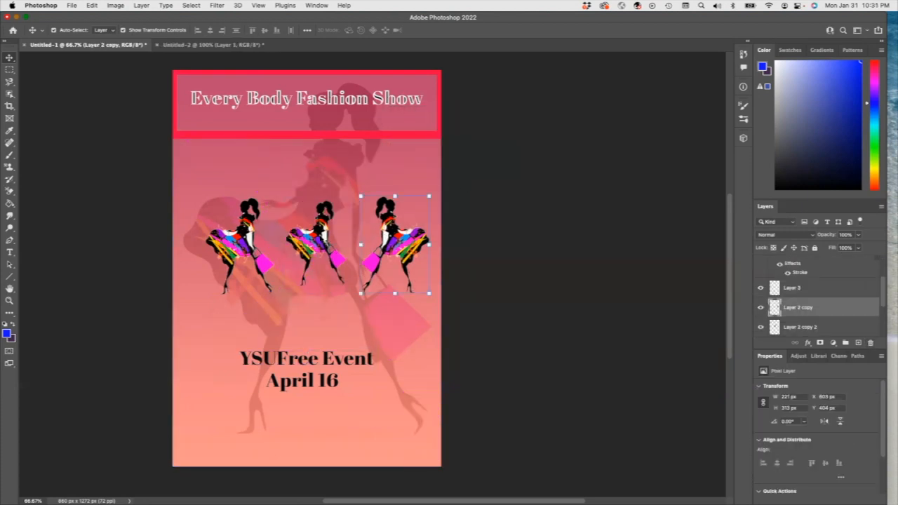
Step: Delete the middle silhouette copy and shift the right silhouette slightly outward
click(327, 242)
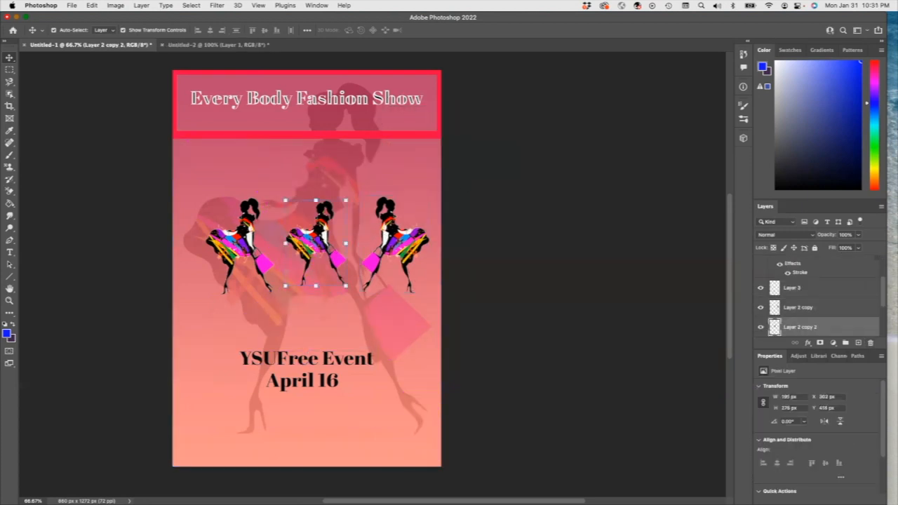
key(Delete)
mouse_move(397, 237)
mouse_down()
mouse_move(377, 236)
mouse_move(405, 237)
mouse_up()
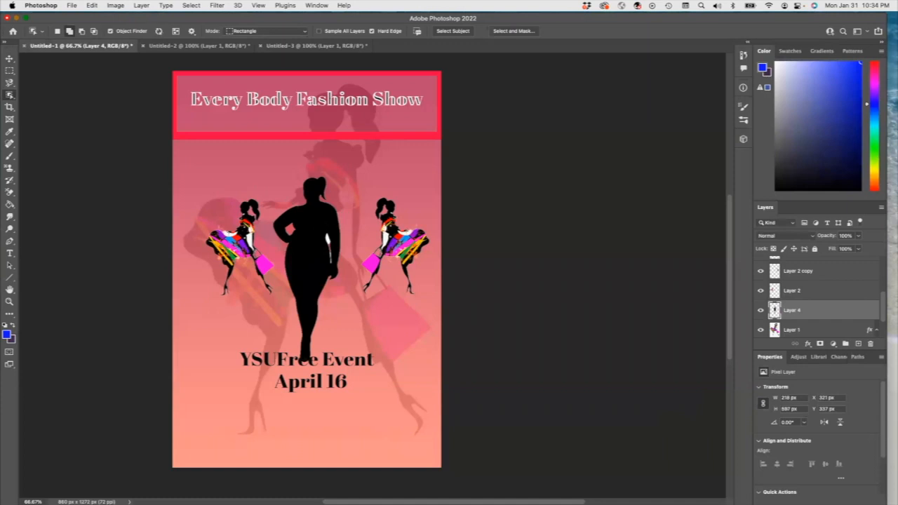
Step: Move the large body silhouette into the middle of the flyer and scale it to about 66%
click(9, 59)
mouse_move(322, 234)
mouse_down()
mouse_move(330, 199)
mouse_move(351, 184)
mouse_move(344, 208)
mouse_move(318, 220)
mouse_move(332, 224)
mouse_move(317, 222)
mouse_up()
key(ctrl+t)
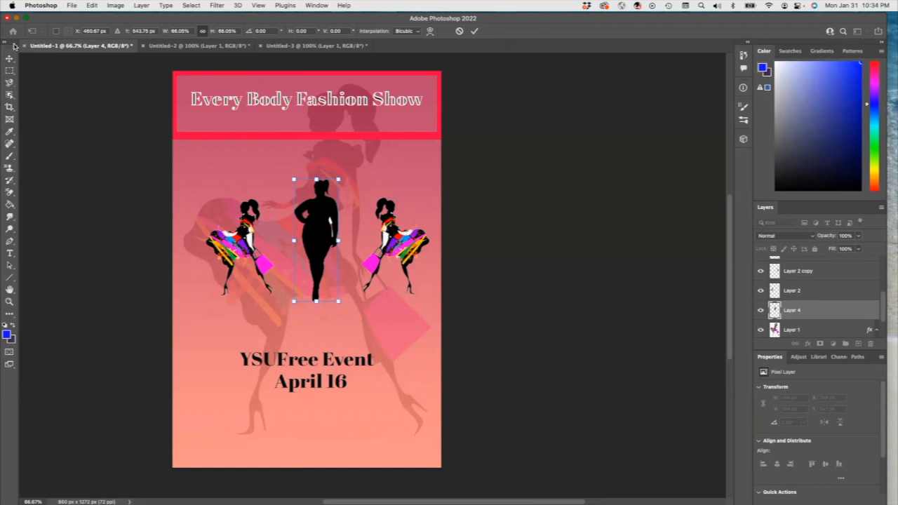
Step: Select a full-width band behind the event text and fill it with gray #8c8688 at 50% opacity
click(10, 70)
drag(172, 345, 442, 397)
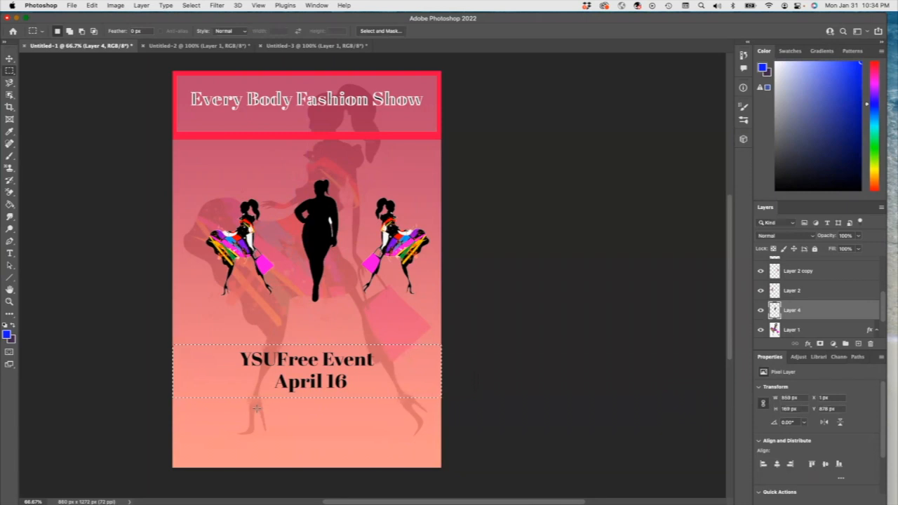
click(92, 5)
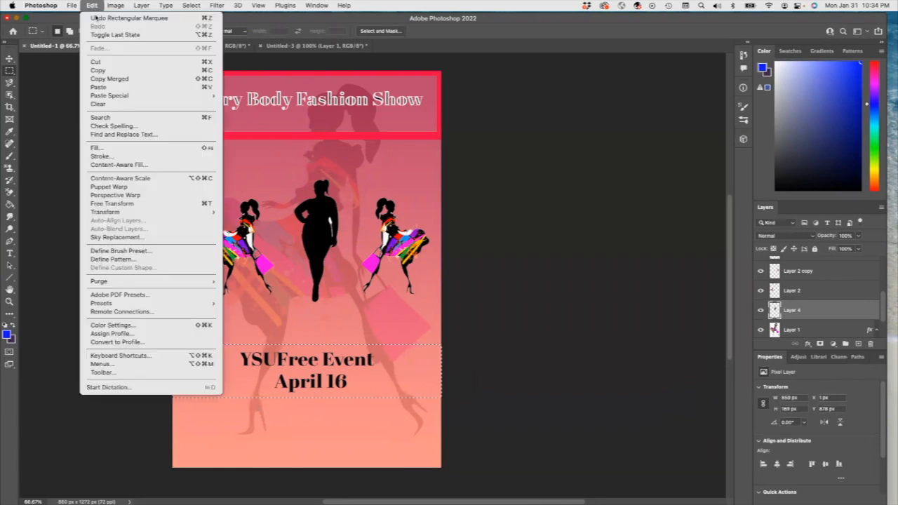
click(117, 148)
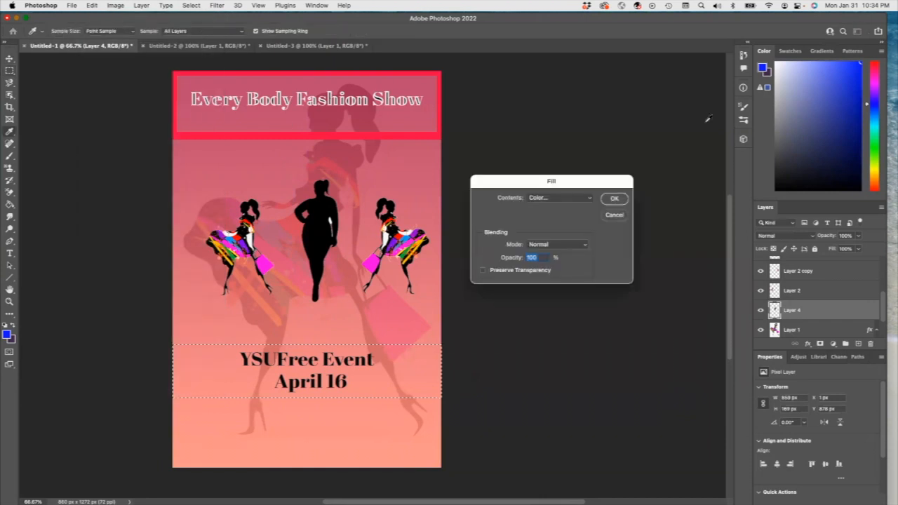
click(590, 199)
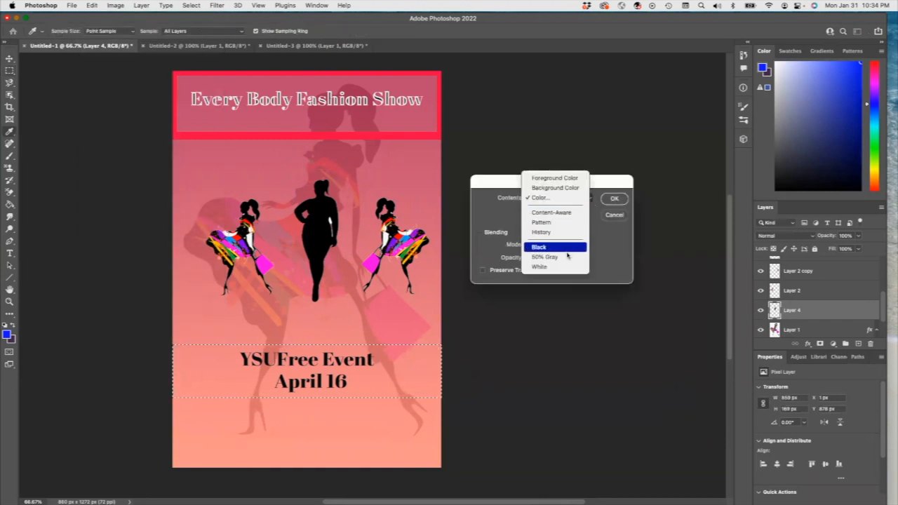
click(564, 200)
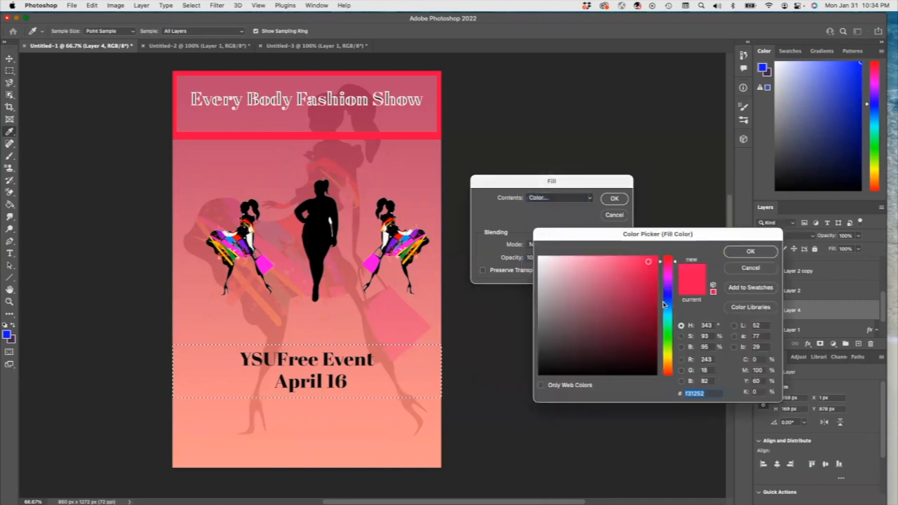
click(542, 309)
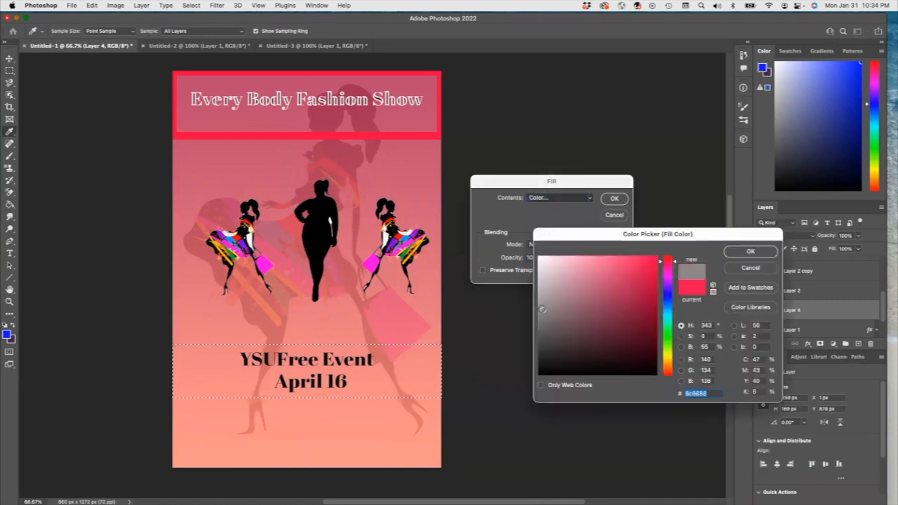
click(750, 252)
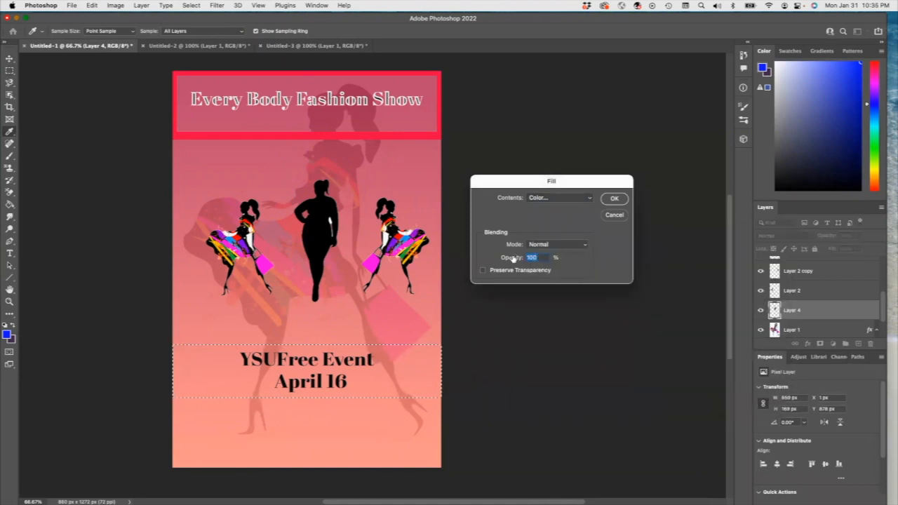
text(50)
click(613, 198)
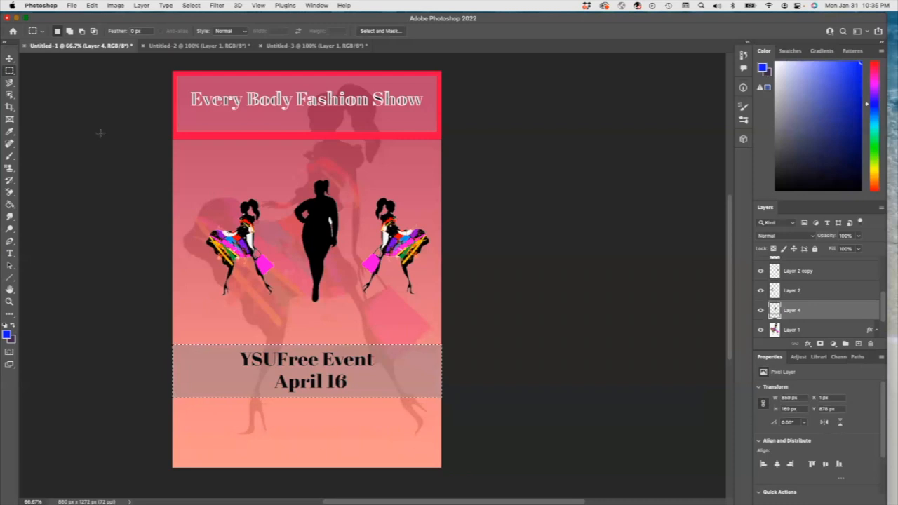
Step: Paste the text "Merchandising Students" as a new text line and add the word "Present"
click(9, 254)
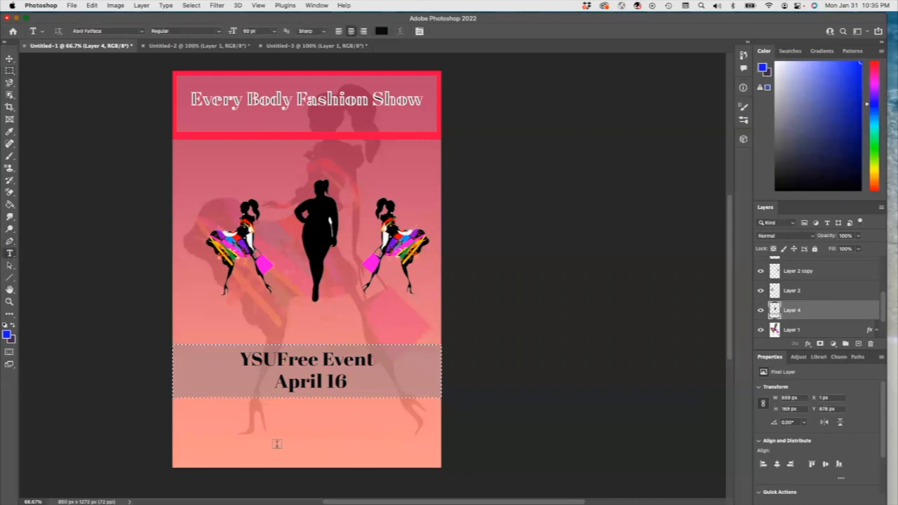
click(231, 408)
text(Merchandising Students)
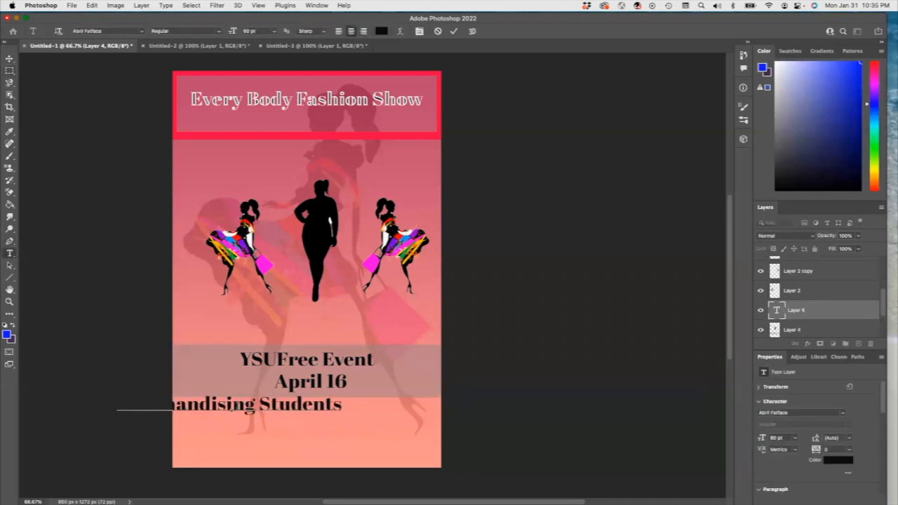
text(Present)
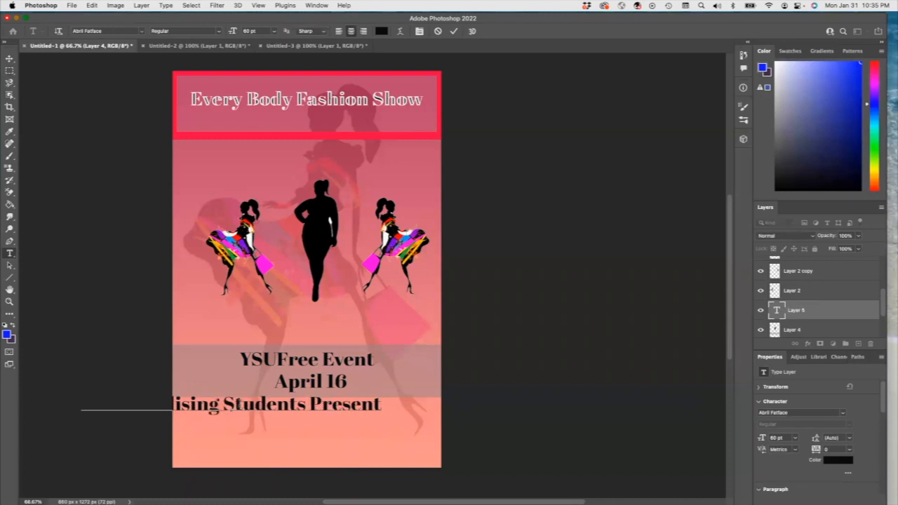
click(10, 58)
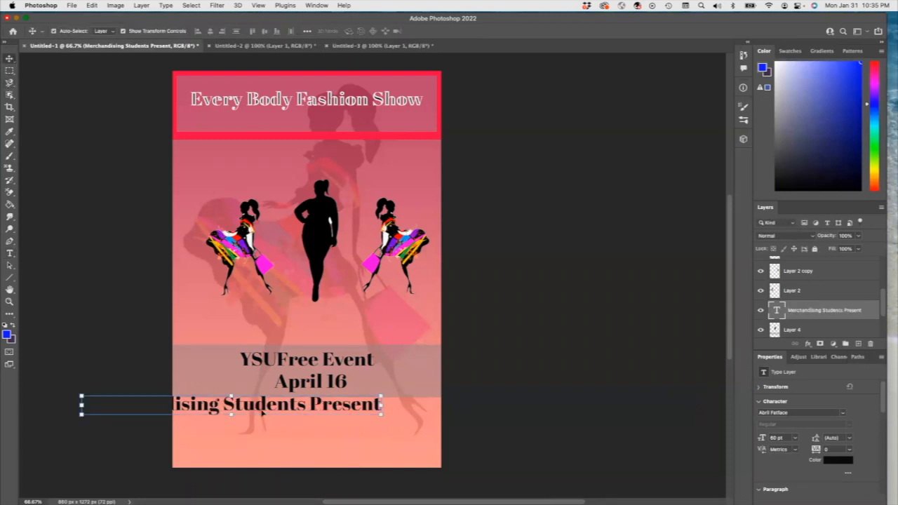
Step: Move "Merchandising Students Present" beneath the title frame and scale it down to about 33 pt
drag(262, 413, 327, 172)
drag(140, 149, 183, 165)
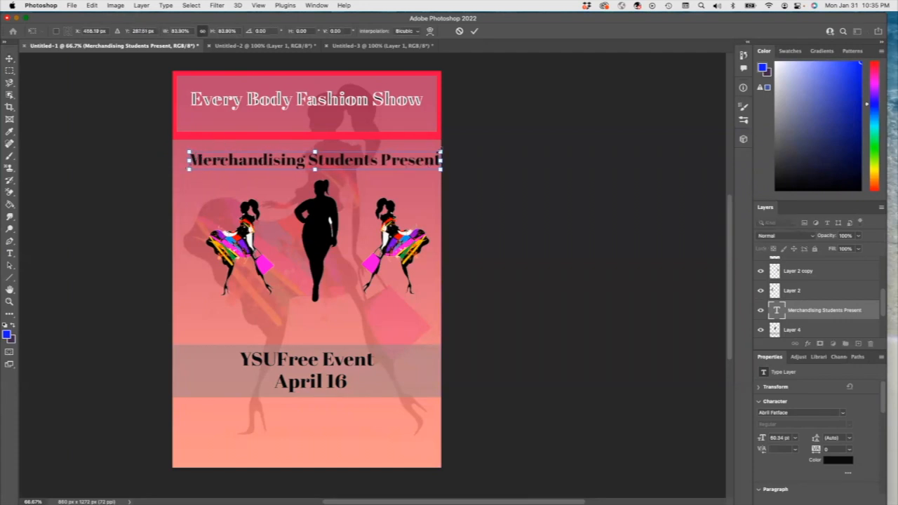
drag(440, 150, 414, 152)
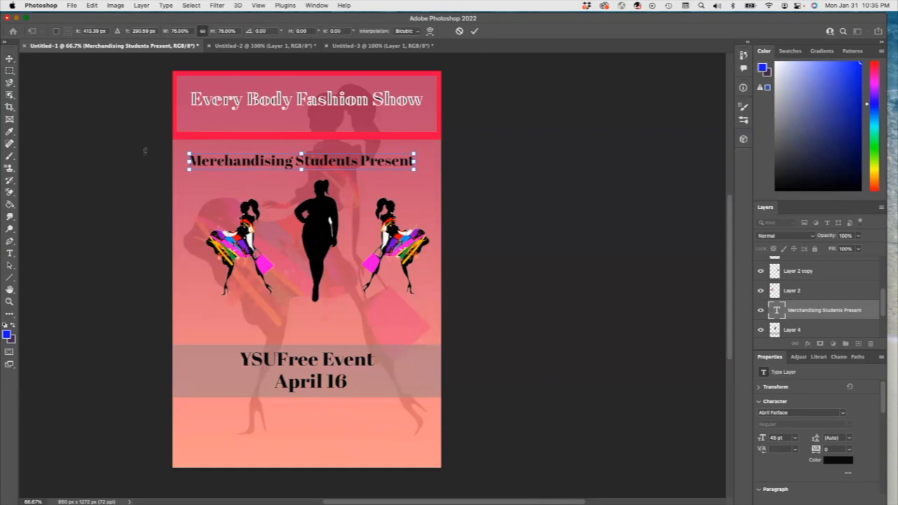
drag(189, 168, 221, 167)
drag(415, 166, 385, 164)
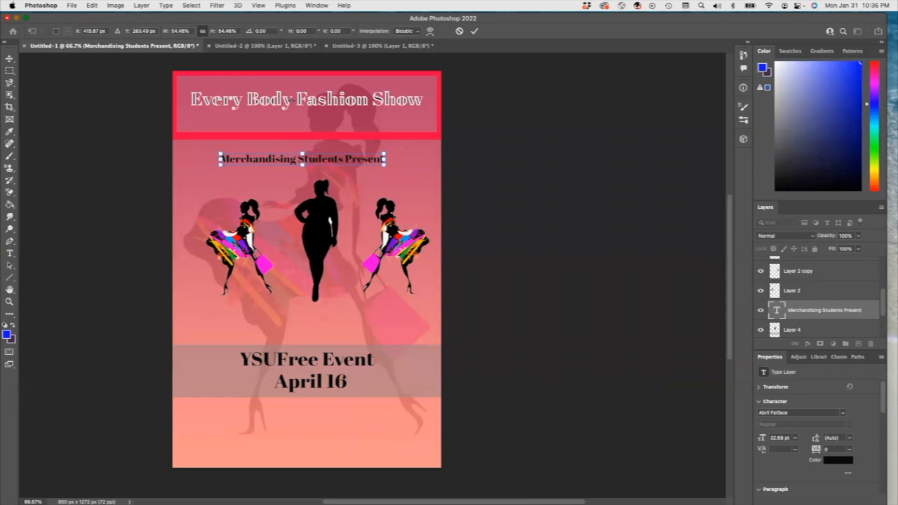
click(10, 58)
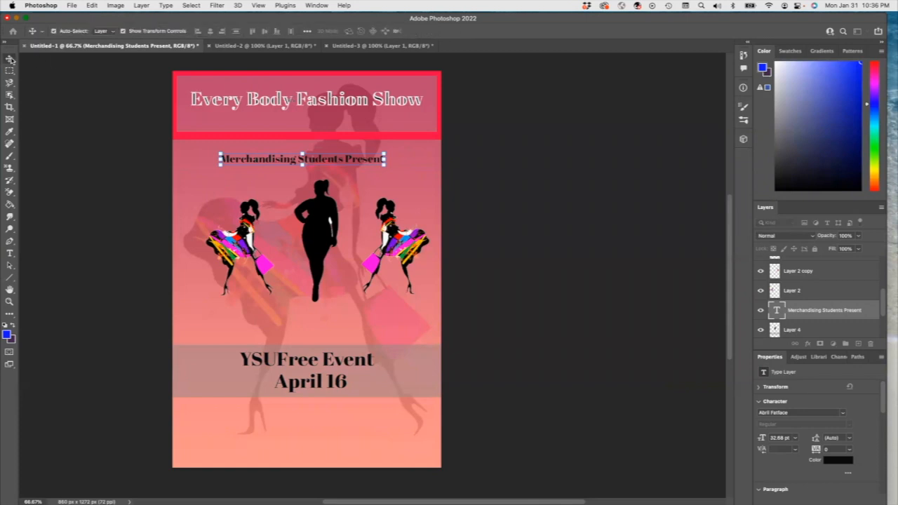
Step: Add a 4 px inside stroke in light pink #f5eaea to the red title frame layer
click(284, 104)
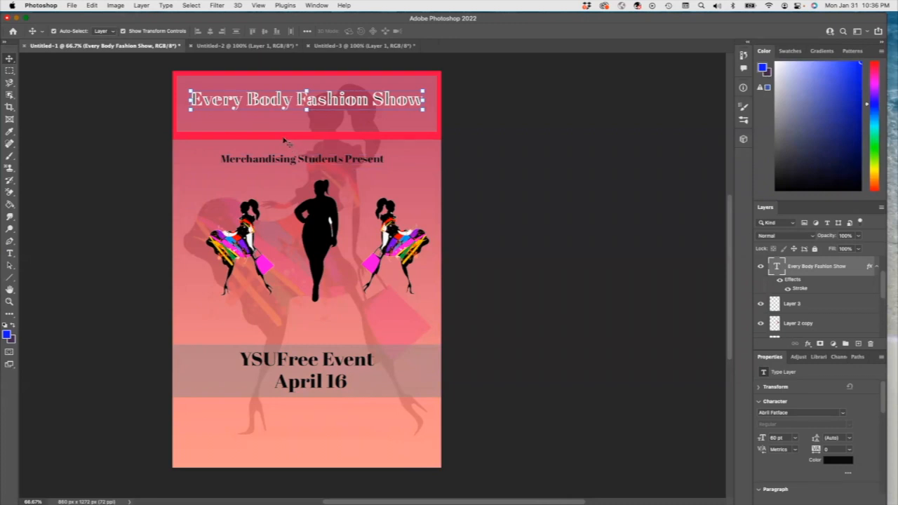
click(793, 304)
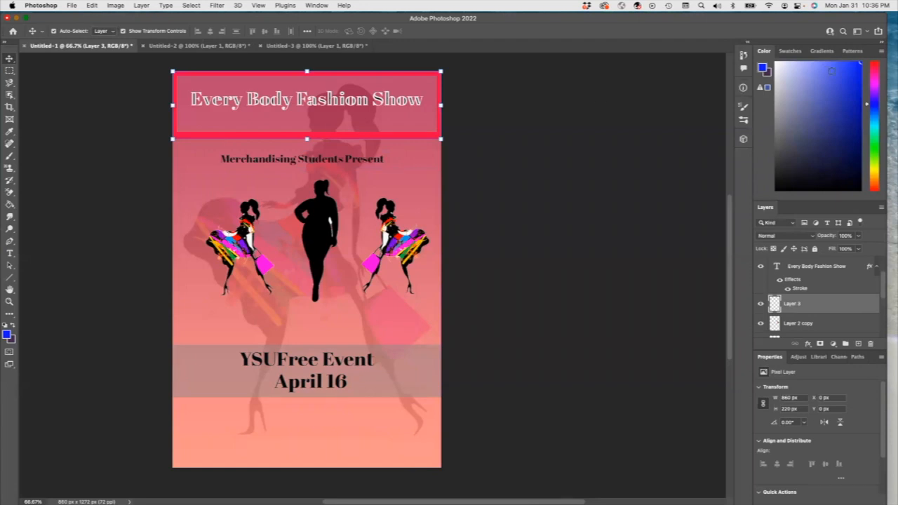
click(783, 177)
click(808, 344)
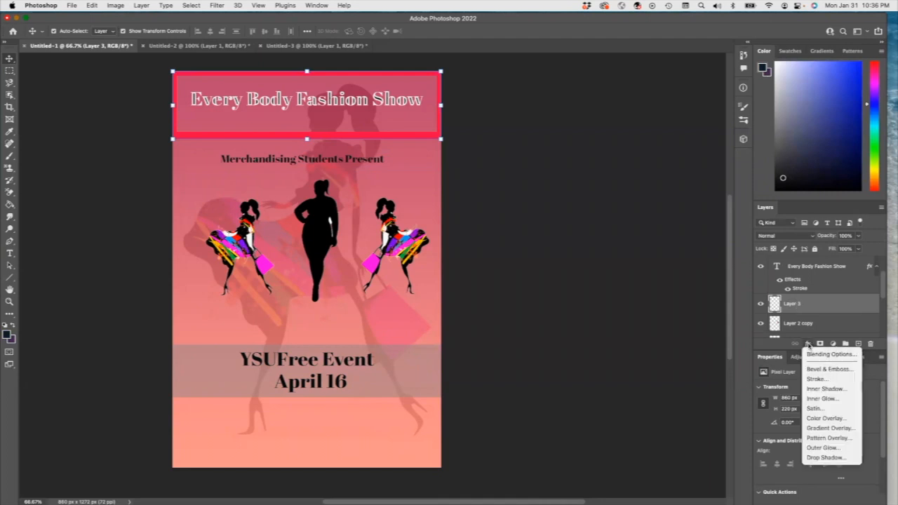
click(823, 381)
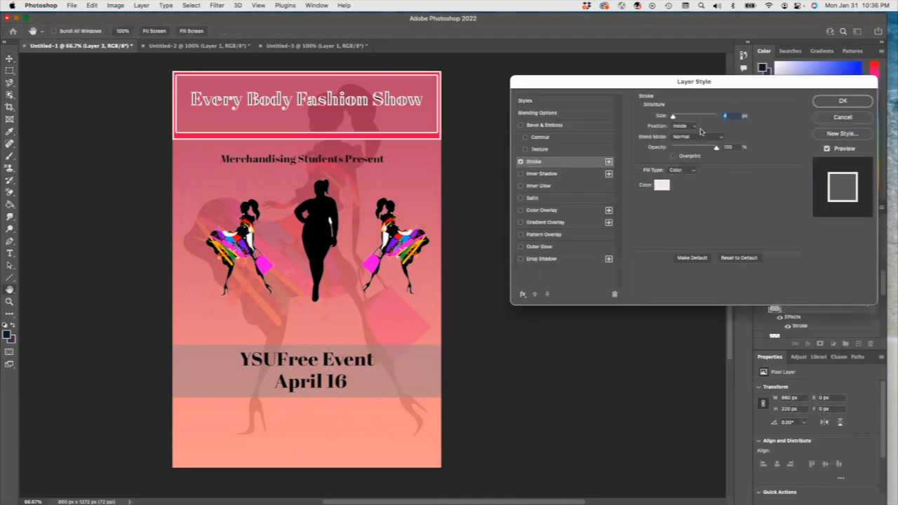
click(662, 185)
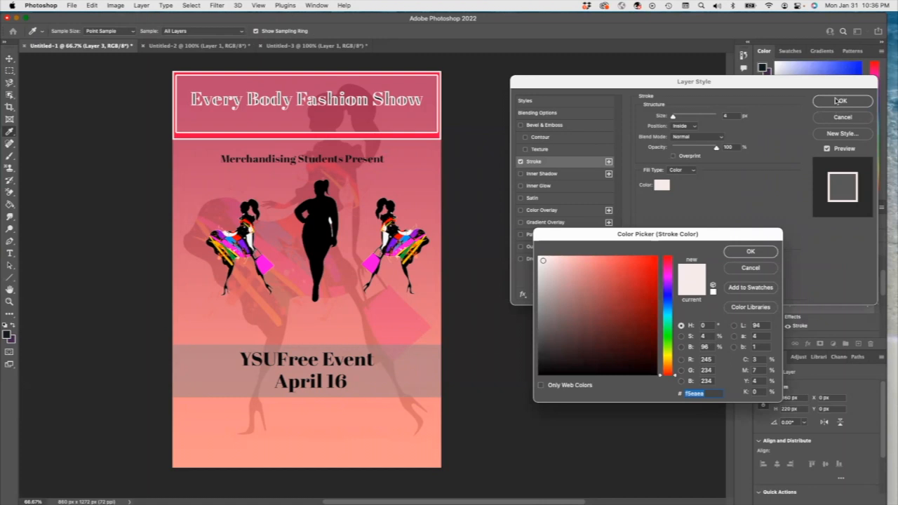
click(750, 251)
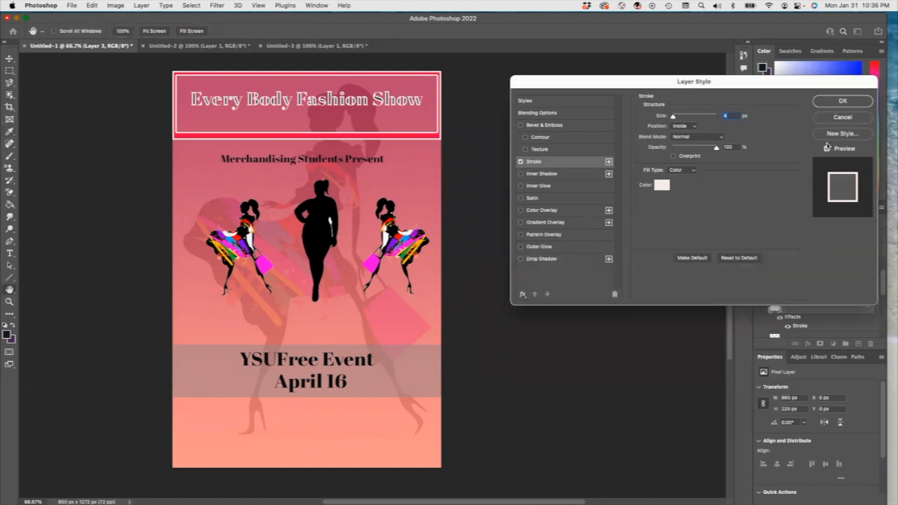
click(842, 103)
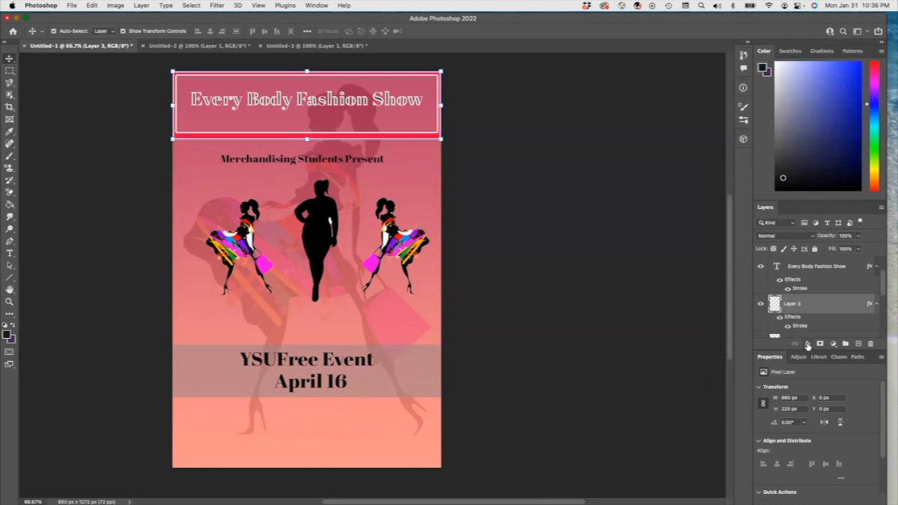
Step: Apply a drop shadow and an outer glow to the "Every Body Fashion Show" title text
click(288, 115)
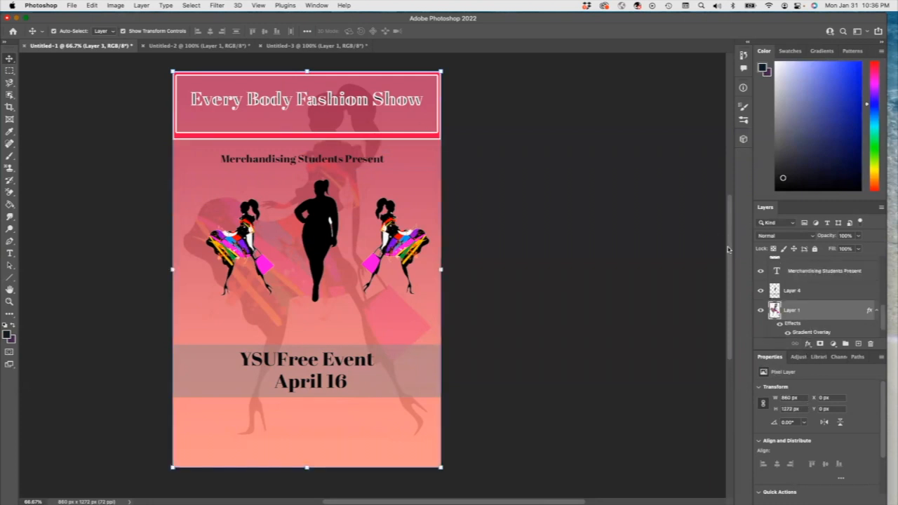
click(797, 277)
scroll(885, 323, down, 2)
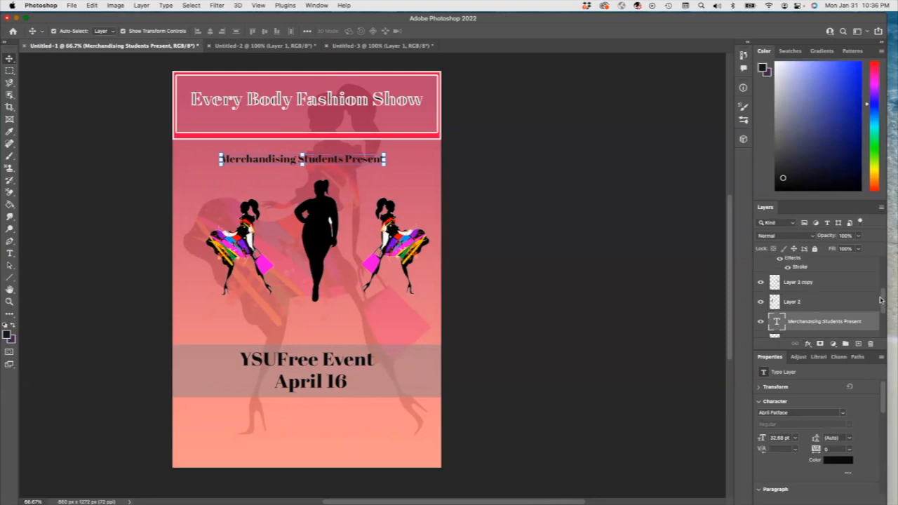
scroll(885, 329, up, 4)
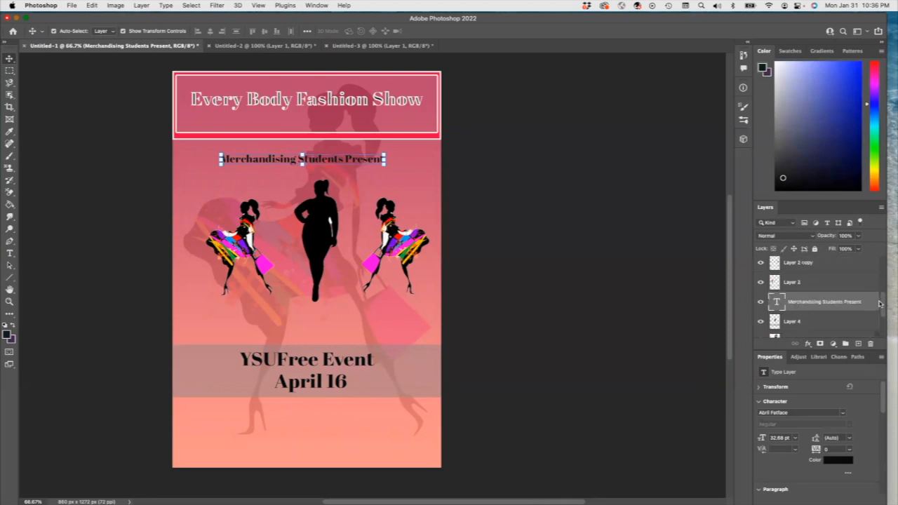
scroll(870, 282, up, 1)
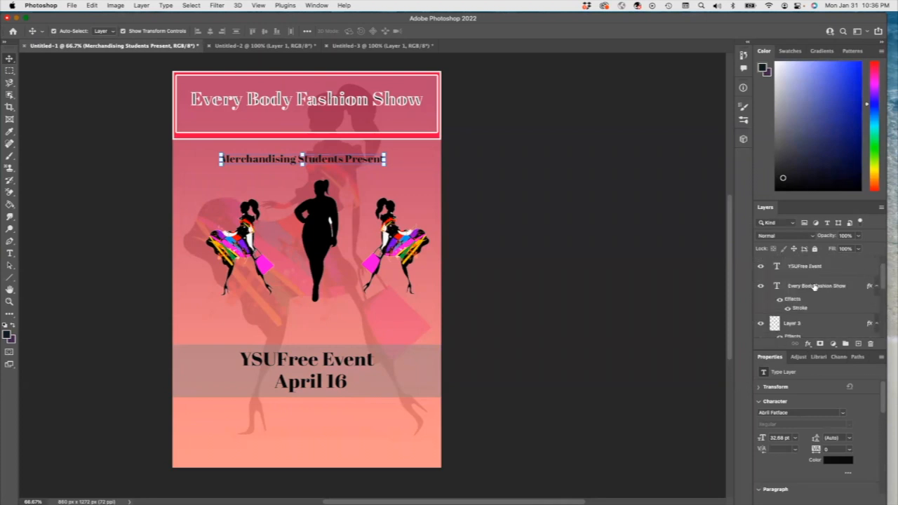
click(817, 286)
click(807, 344)
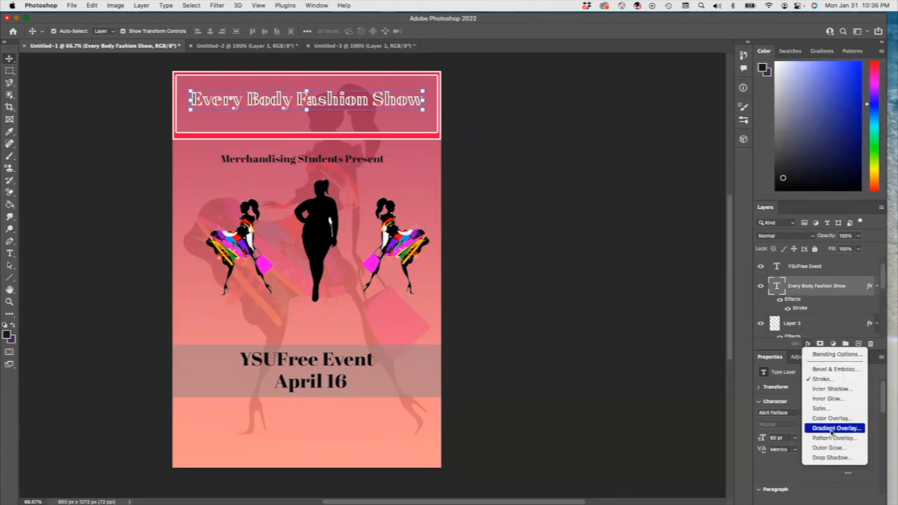
click(832, 458)
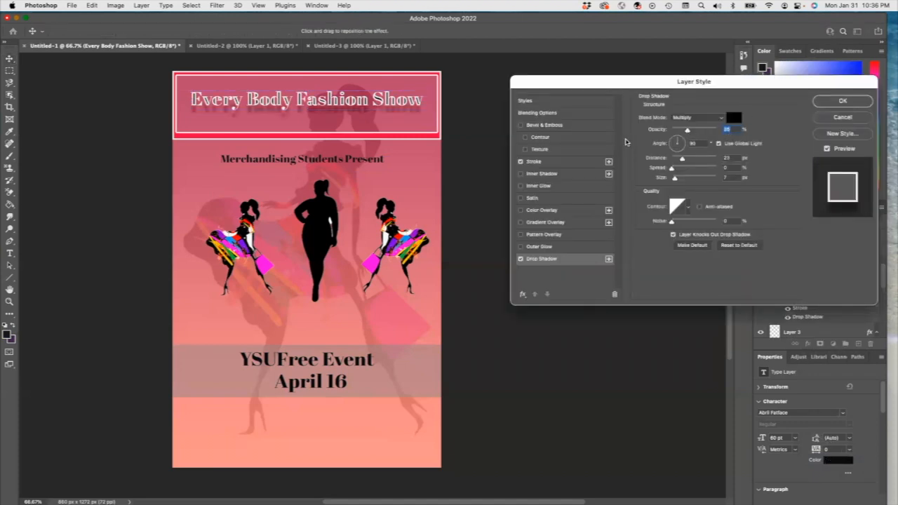
click(520, 125)
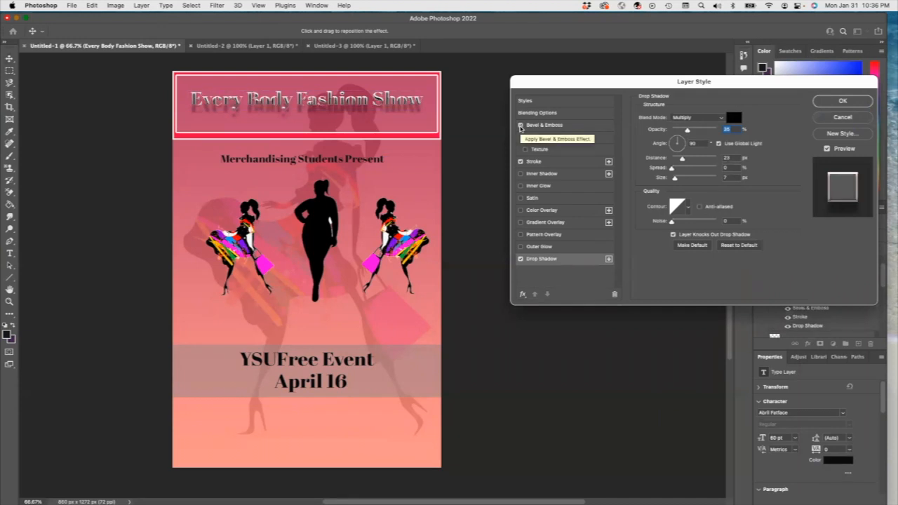
click(521, 124)
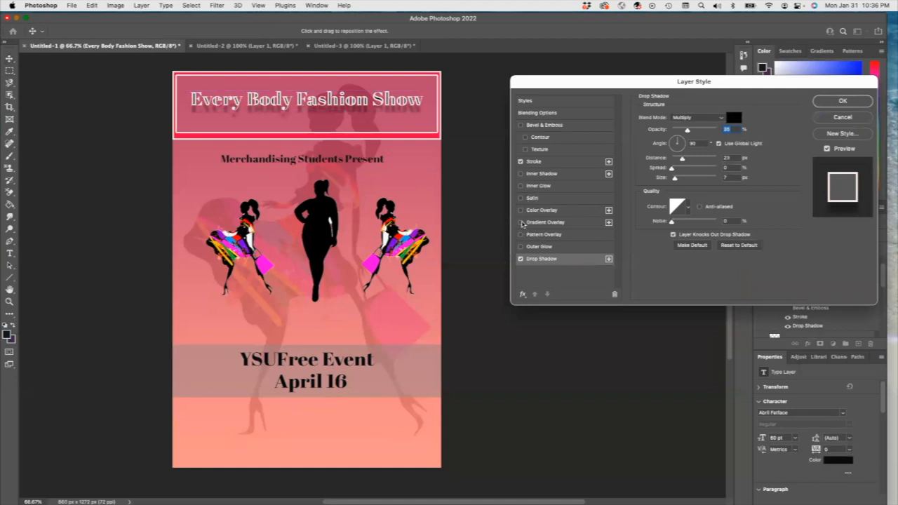
click(521, 247)
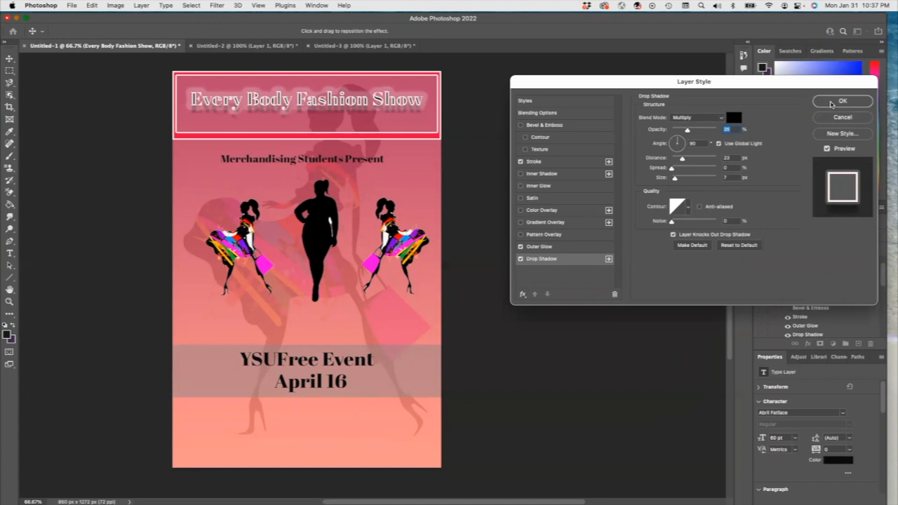
click(831, 103)
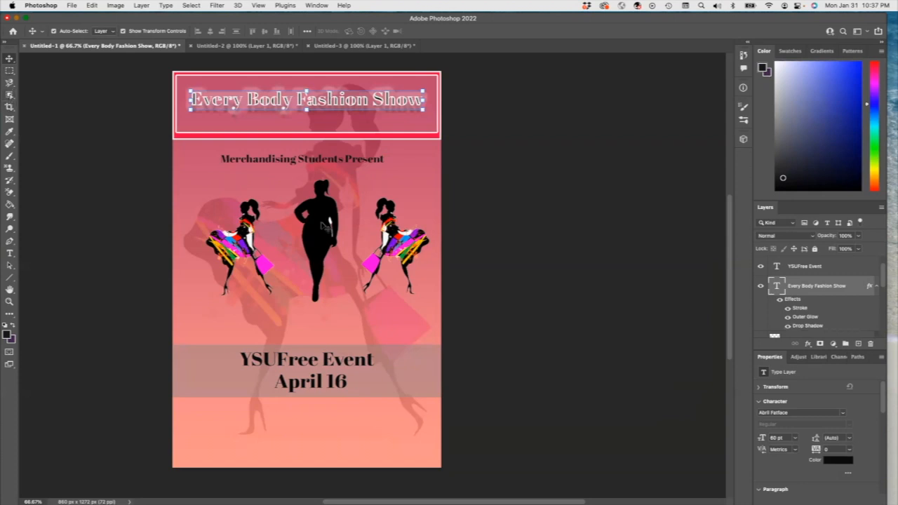
Step: Use the Lasso tool to select and delete the white patches along the large body silhouette's hip
click(10, 82)
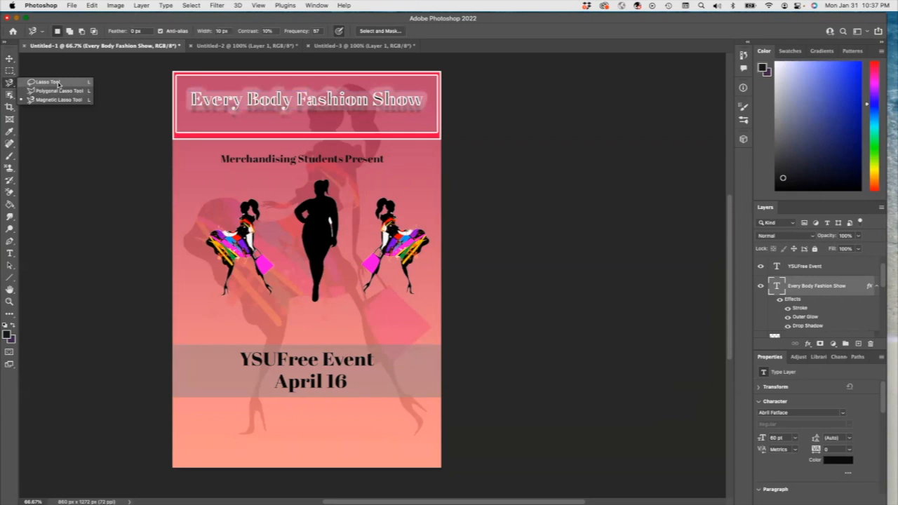
click(59, 83)
key(z)
click(327, 228)
click(332, 224)
click(334, 224)
click(334, 226)
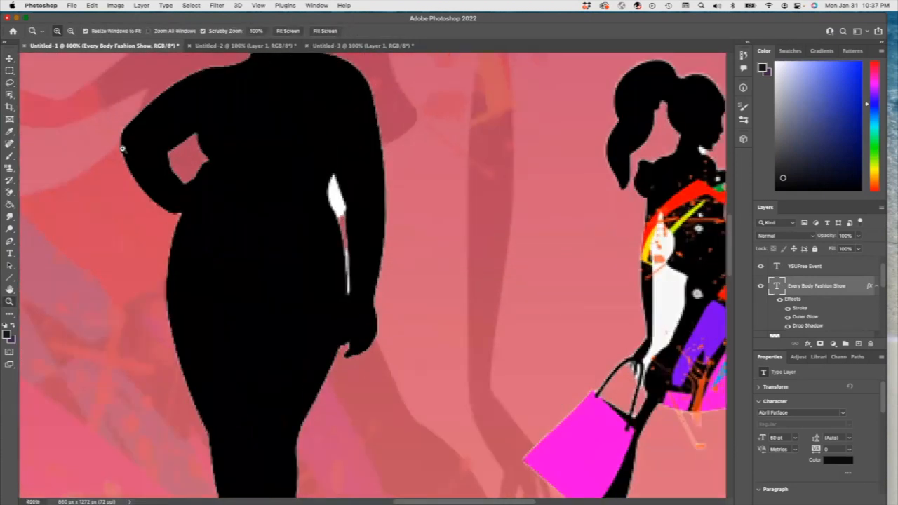
click(10, 85)
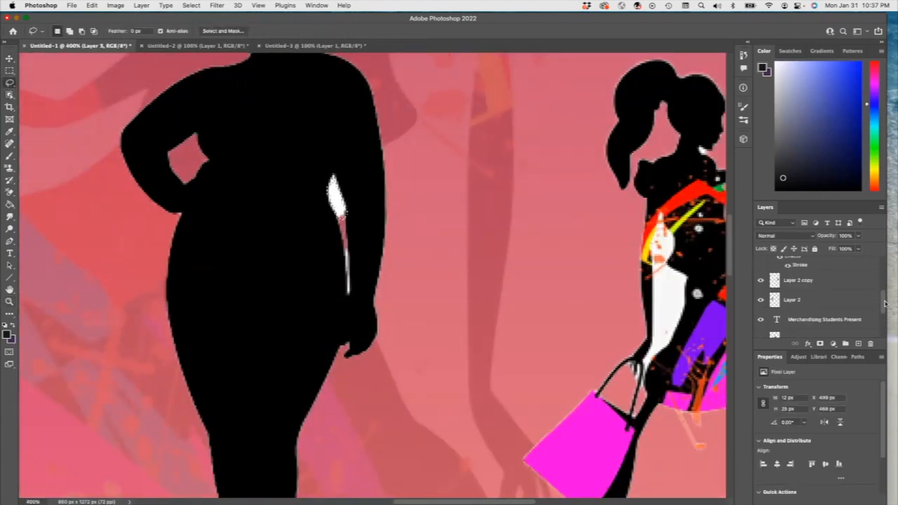
drag(884, 304, 888, 311)
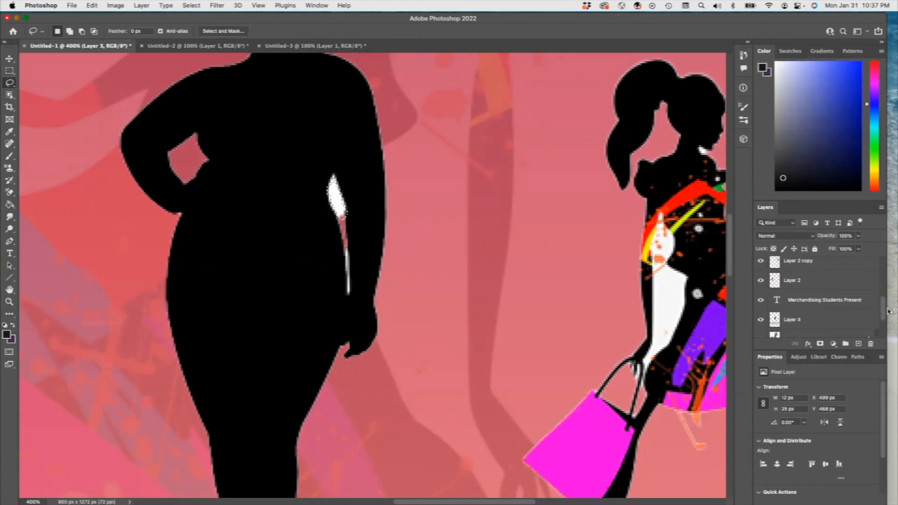
click(811, 321)
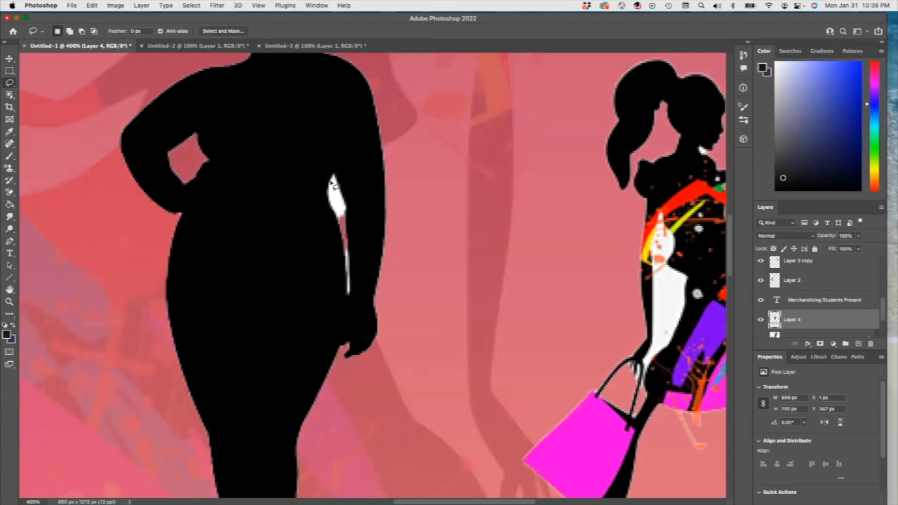
drag(335, 206, 338, 205)
key(super+d)
drag(341, 182, 345, 211)
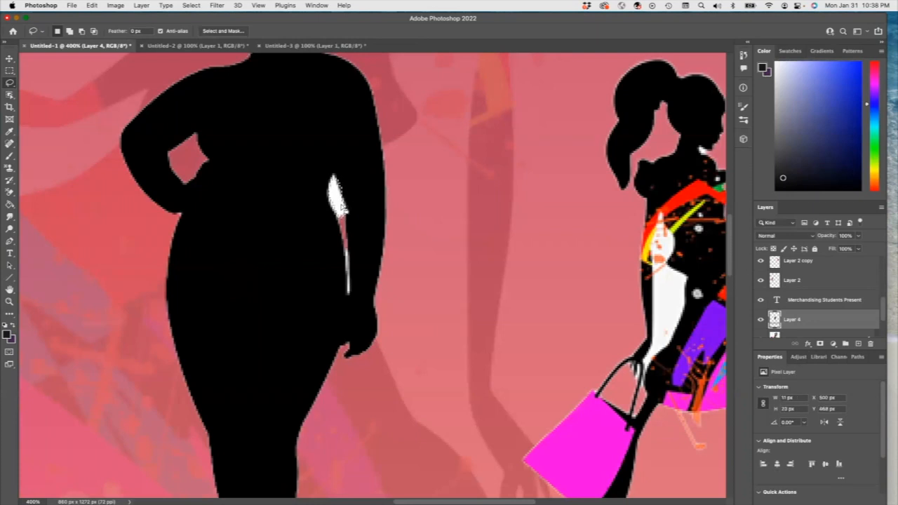
key(Delete)
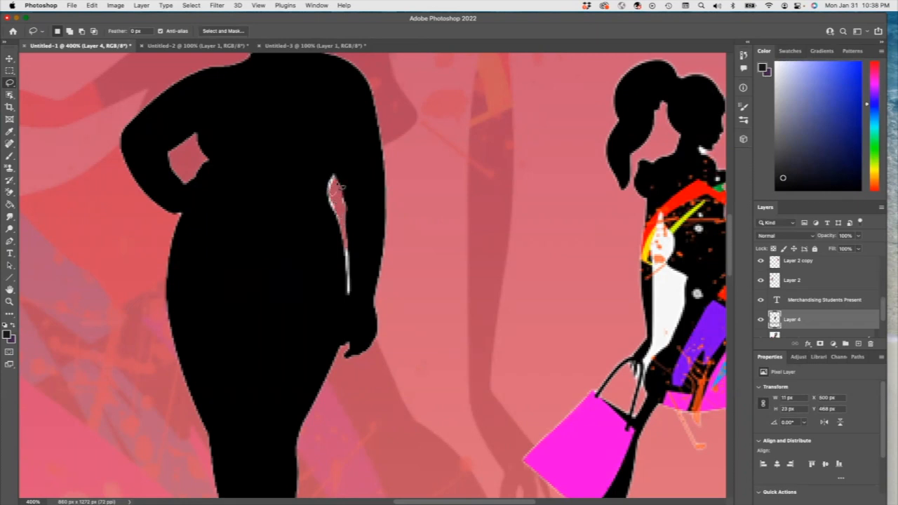
drag(338, 188, 339, 196)
key(Delete)
drag(348, 259, 351, 257)
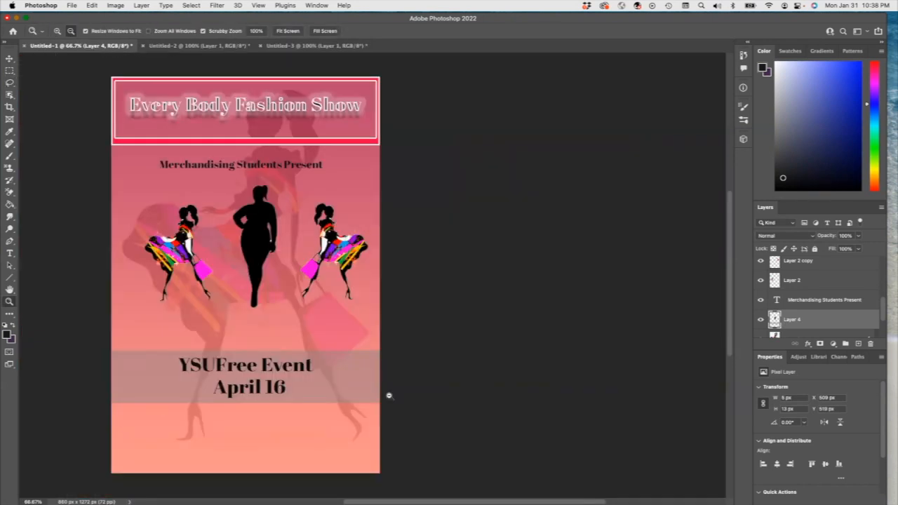
Step: Add the text "Kilcawley Center" beneath the gray event band
click(10, 254)
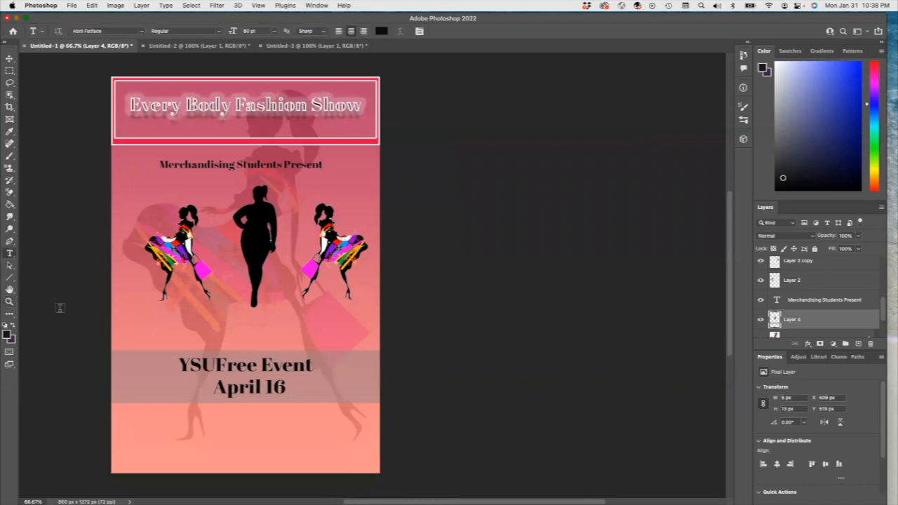
click(167, 411)
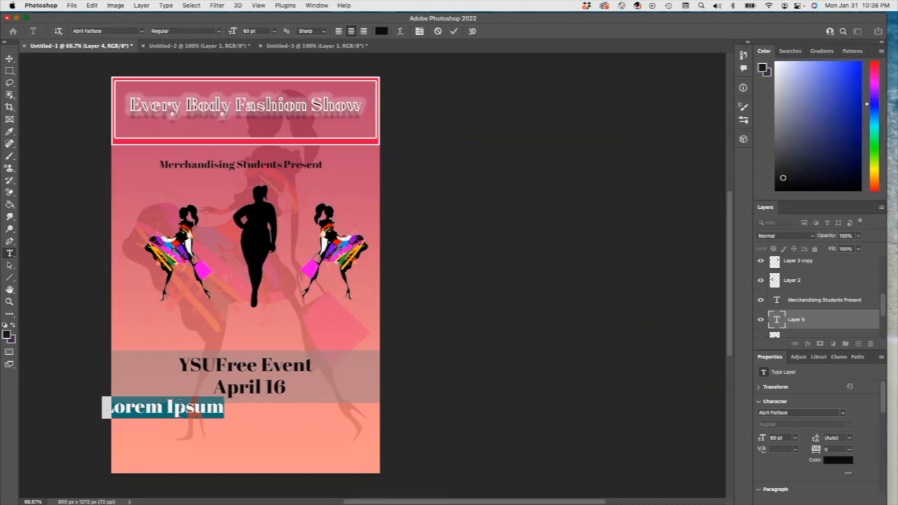
text(K)
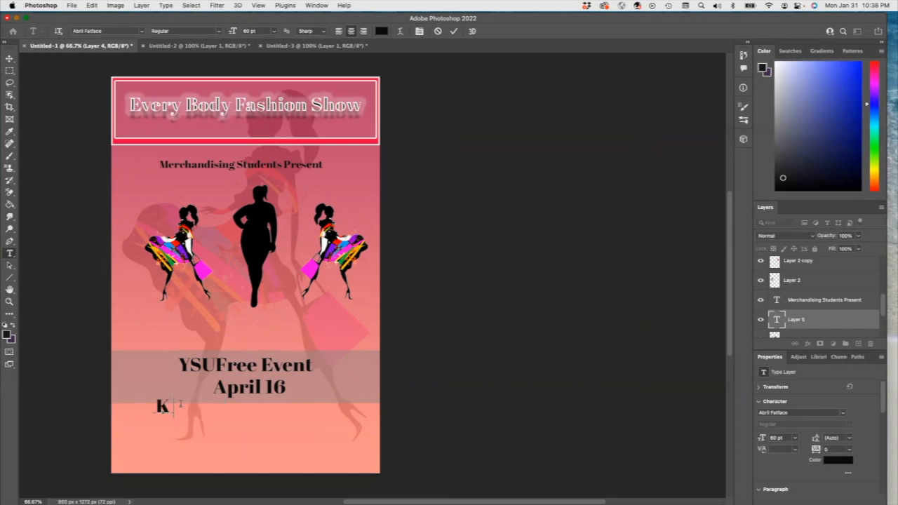
text(ilcawley Center)
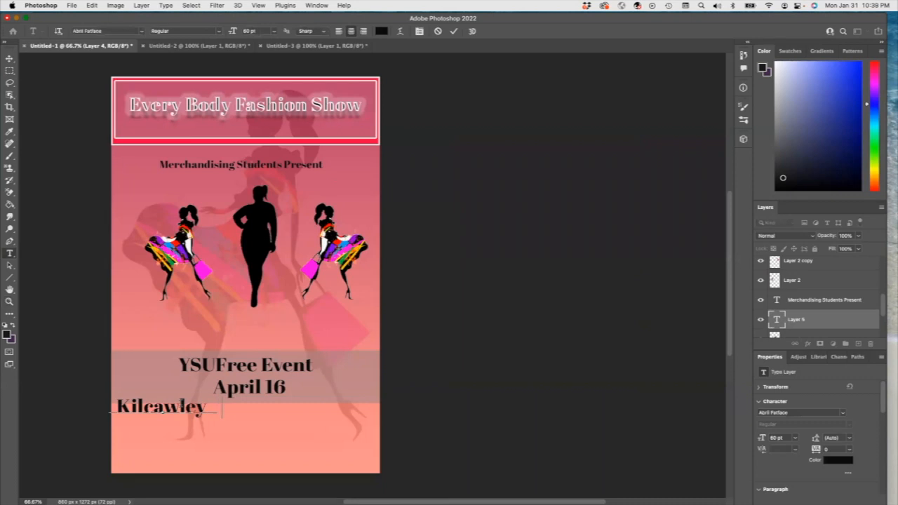
drag(174, 408, 258, 440)
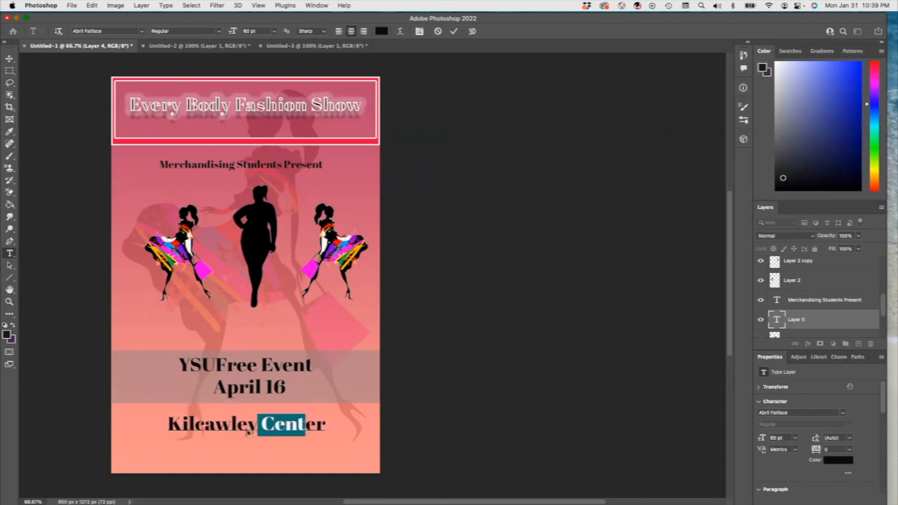
key(Escape)
Step: Save the document as "Exercise 19 Poster for a Fashion Event" in the Photoshop Exercises folder on the computer
click(72, 5)
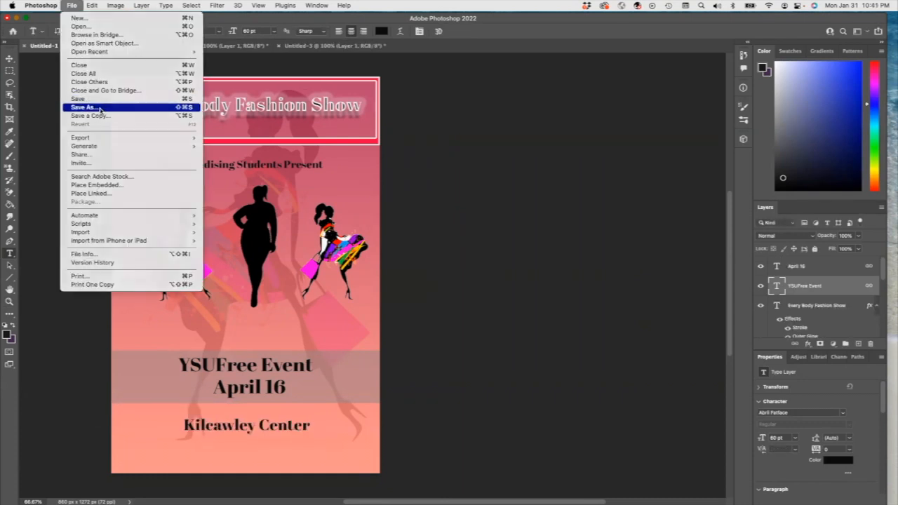
click(99, 108)
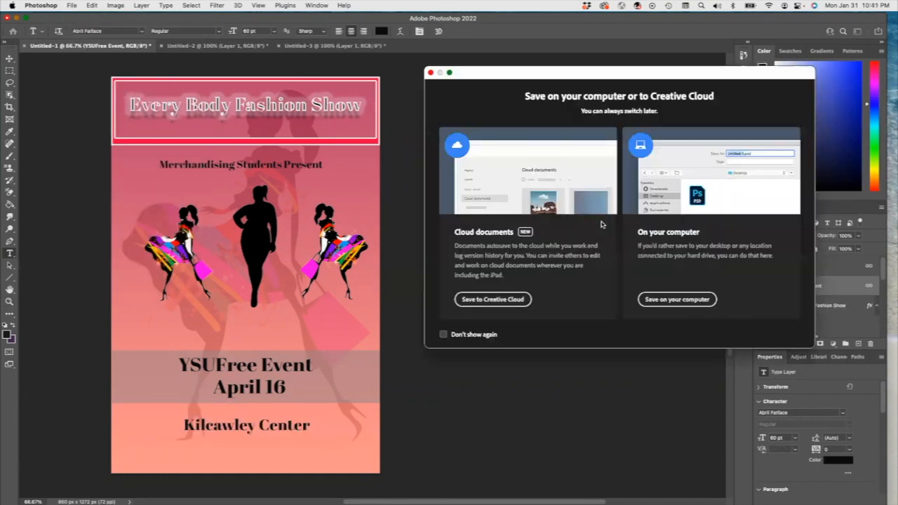
click(638, 296)
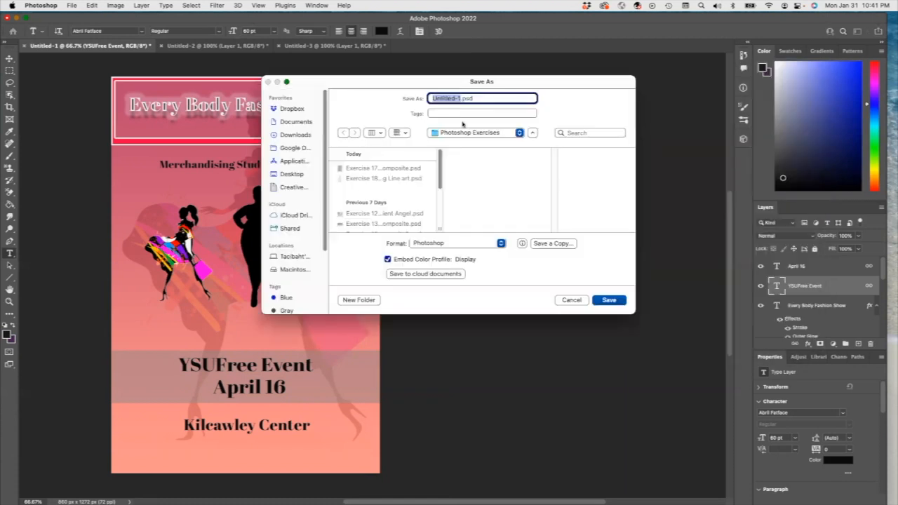
click(385, 179)
drag(460, 99, 520, 93)
text(9 Poster for a Fashion Event.ps)
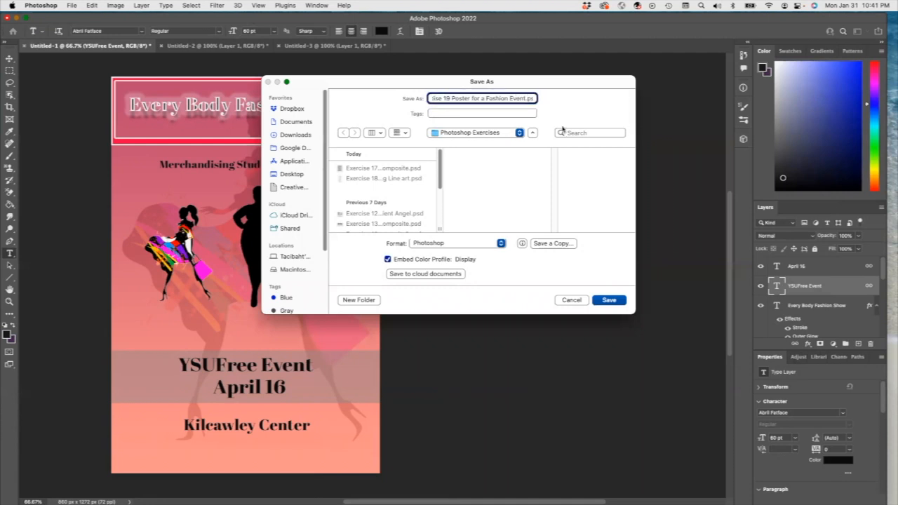
click(609, 300)
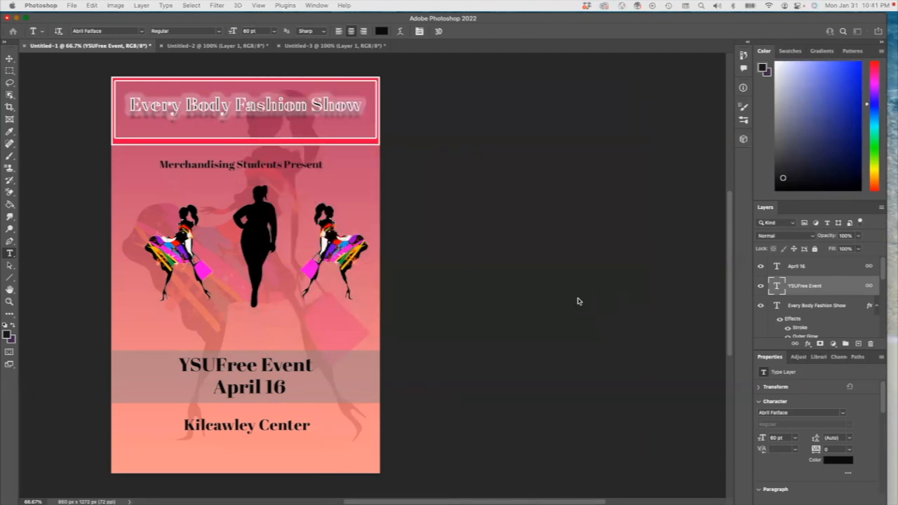